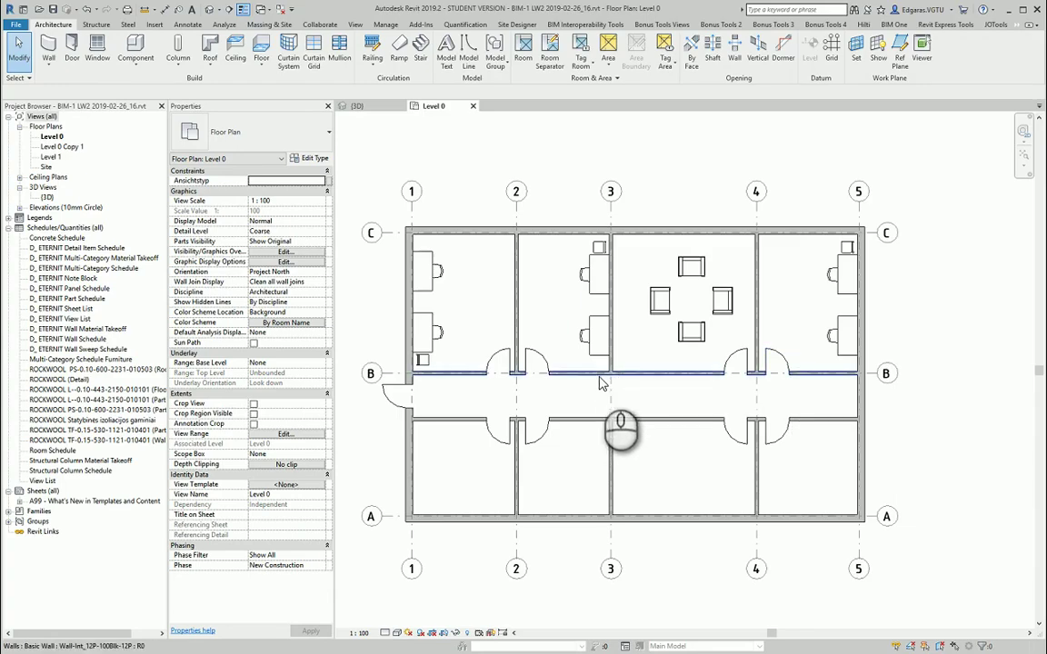
- Place an aligned dimension chain beside grid 1, through grids C, B and A and the outer faces of both end exterior walls
middle_drag(465, 360, 550, 353)
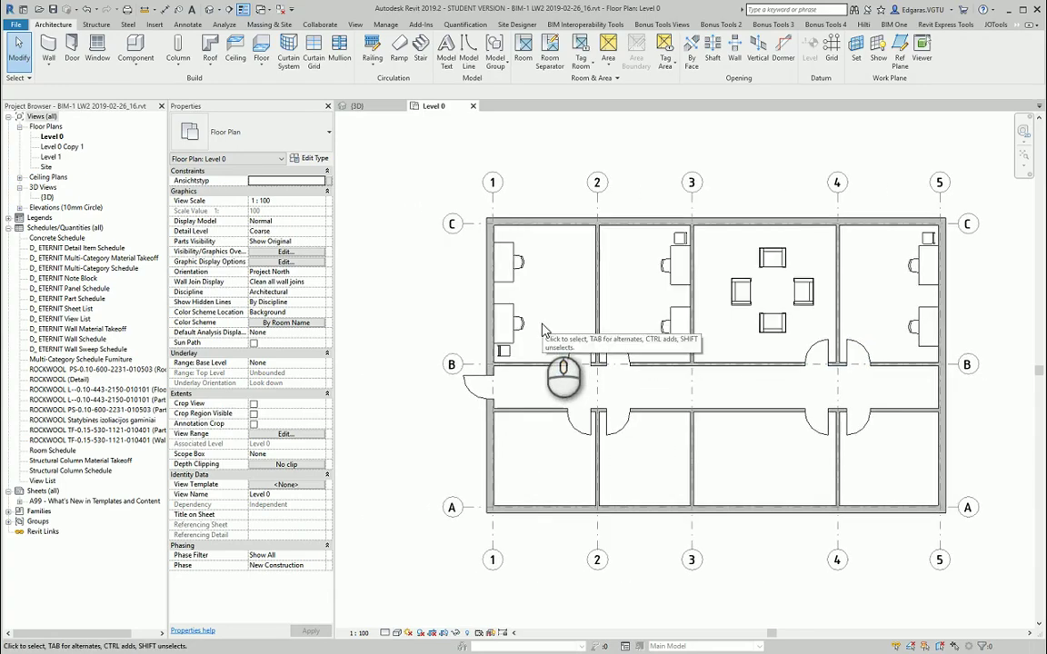
key(d)
key(i)
click(474, 225)
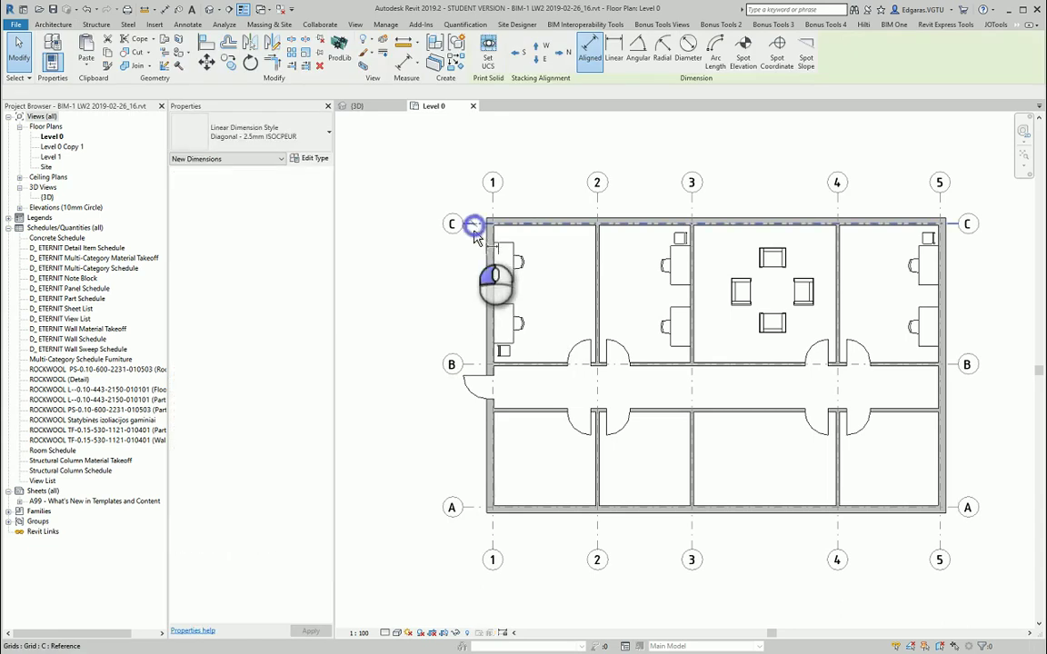
click(474, 364)
click(467, 506)
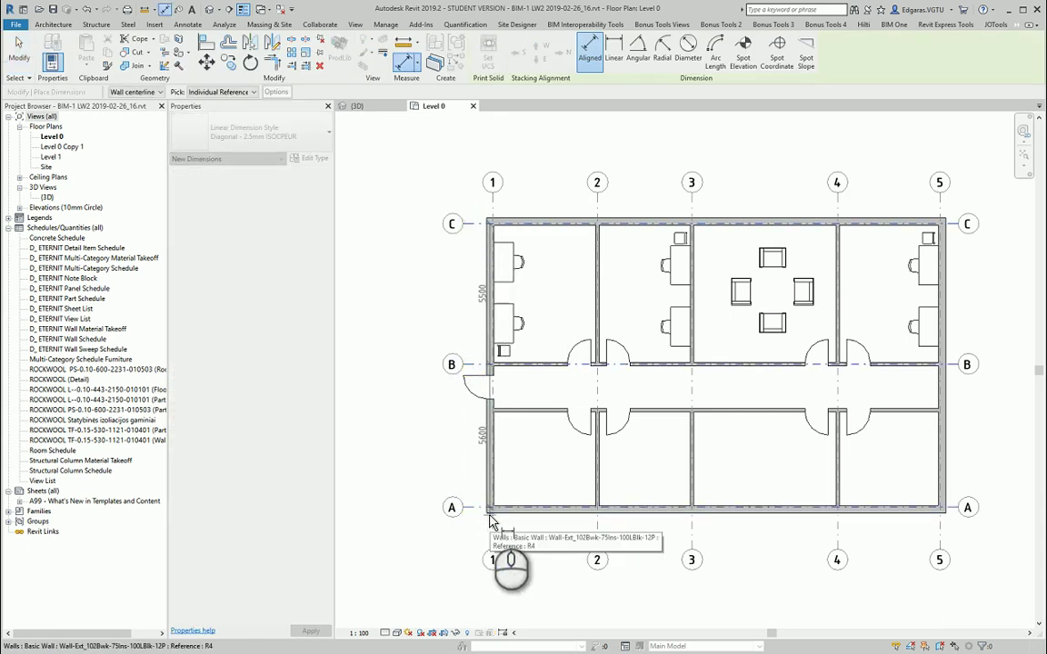
click(486, 515)
scroll(488, 221, up, 3)
scroll(488, 220, up, 1)
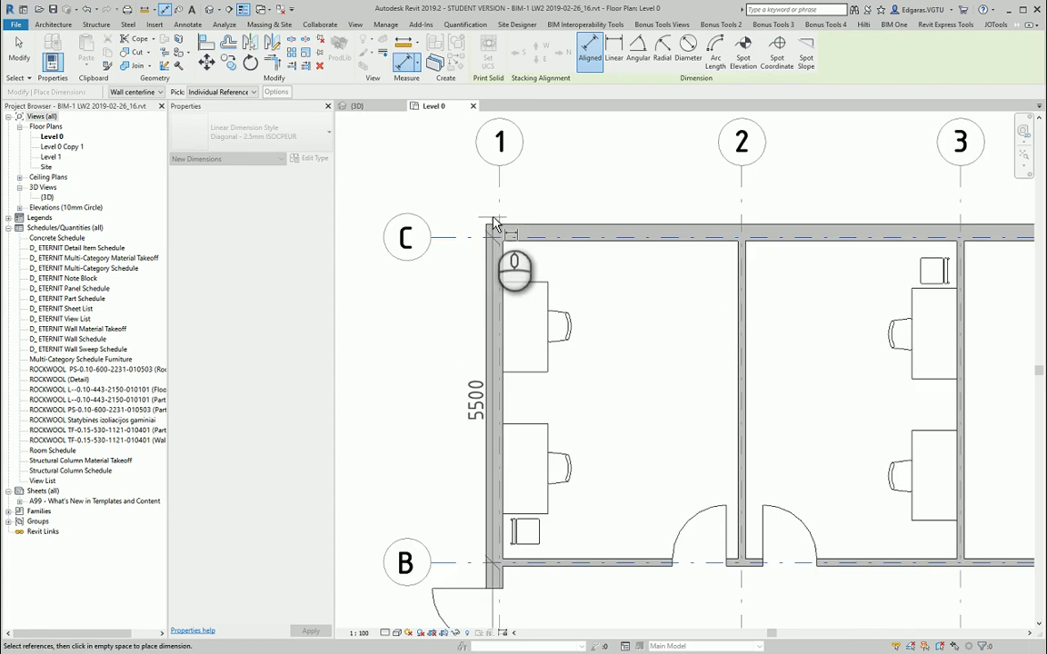
click(490, 226)
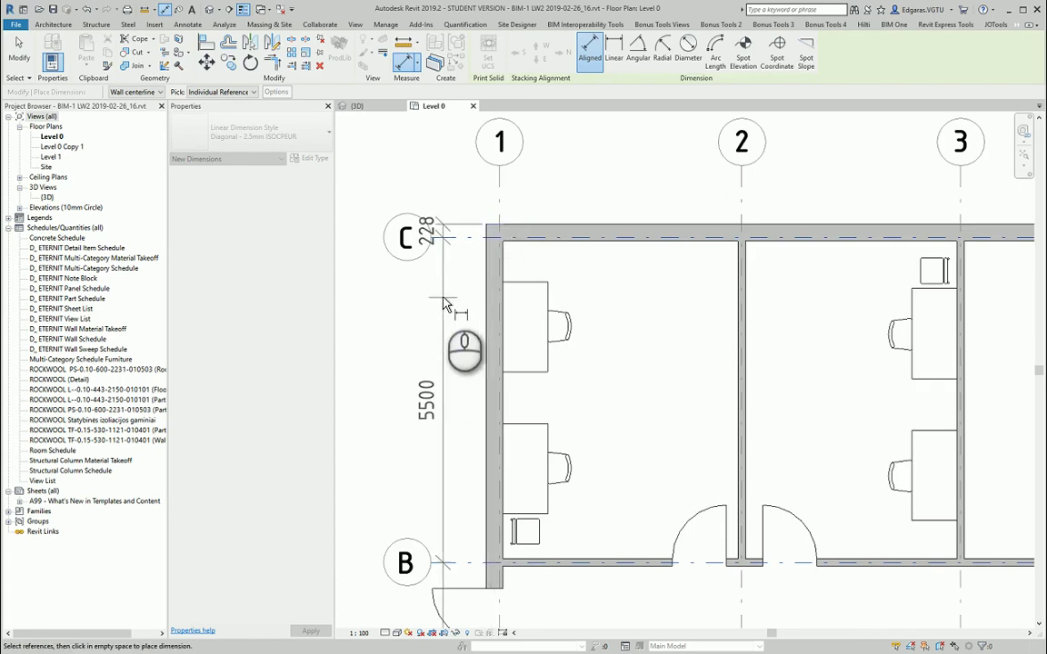
click(442, 298)
- Move the end texts of the vertical dimension chain outward, clear of the short segments beyond grids C and A
drag(439, 230, 440, 207)
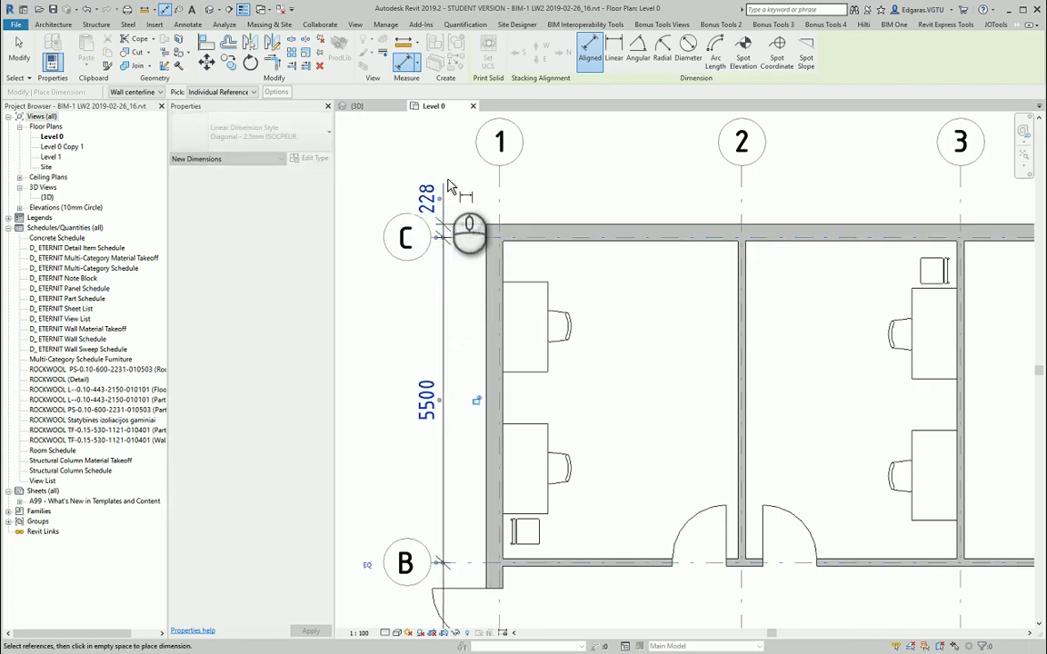
scroll(447, 413, down, 5)
scroll(448, 388, up, 5)
drag(442, 368, 467, 407)
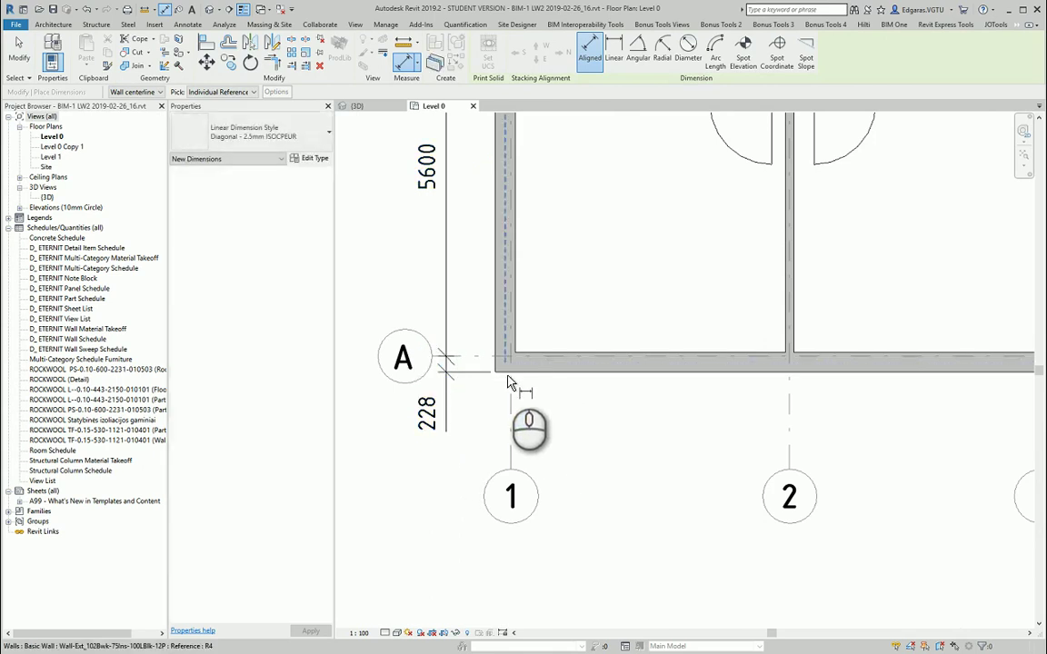
- Add an overall aligned dimension between the outer wall faces at grids A and C, outside the vertical chain
scroll(556, 442, down, 4)
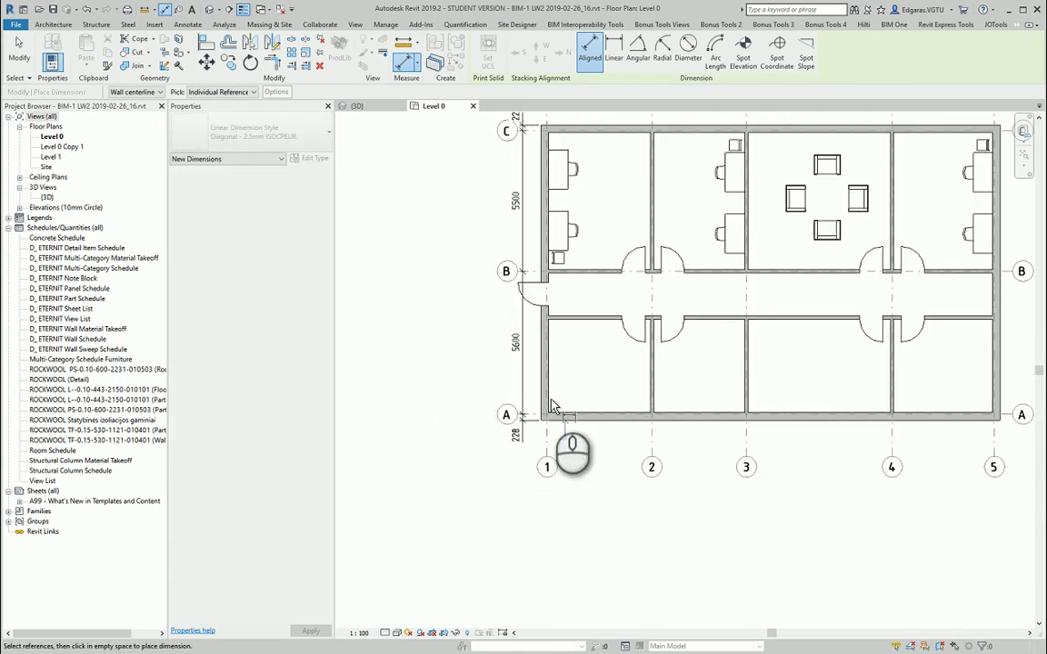
click(543, 126)
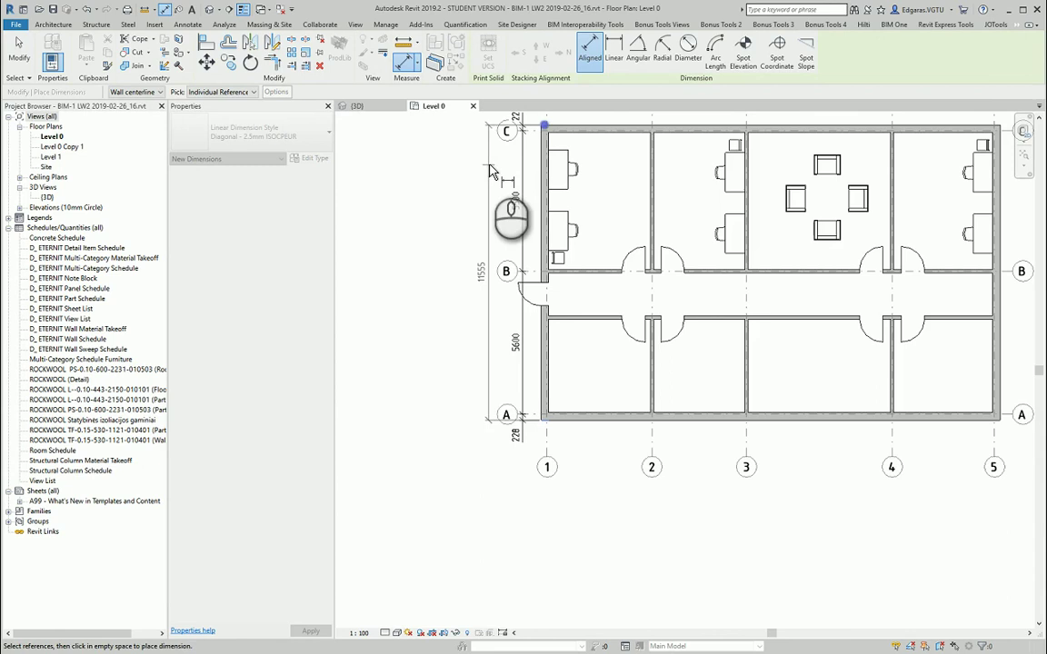
scroll(509, 272, up, 4)
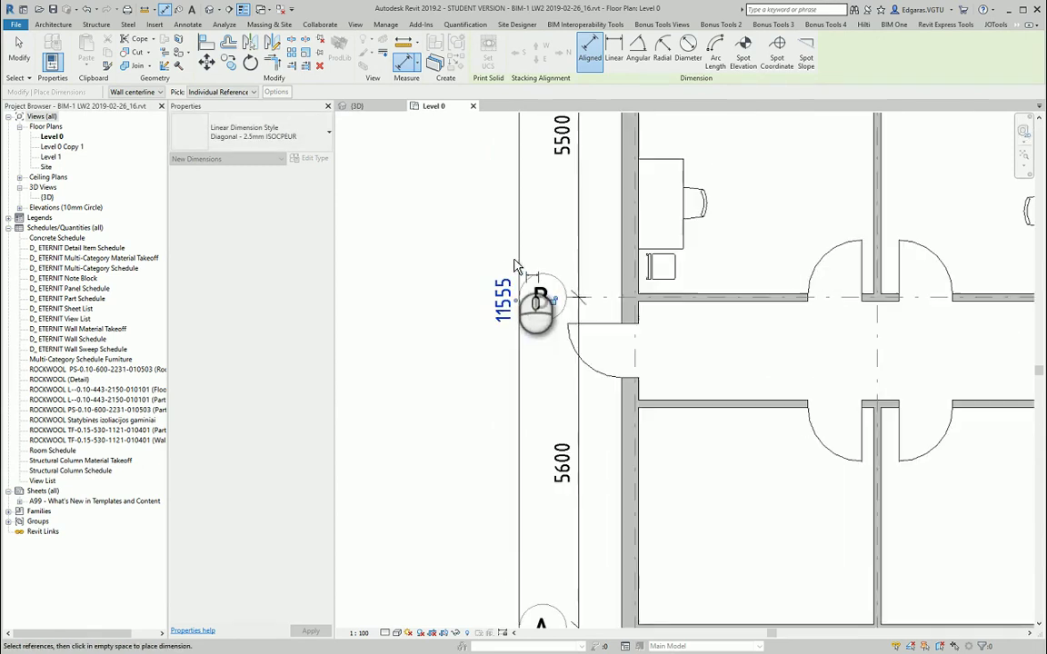
key(Escape)
key(Escape)
- Extend the grid 1 side ends of grids A, B and C outward so their bubbles sit beyond the overall dimension
click(599, 307)
scroll(592, 305, down, 3)
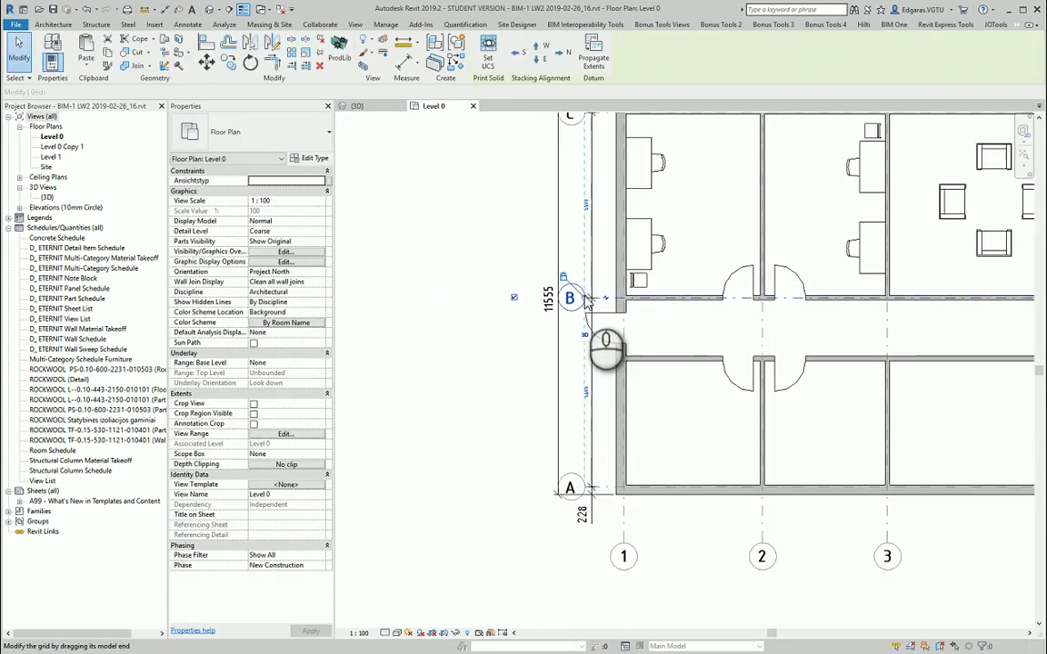
drag(586, 302, 529, 300)
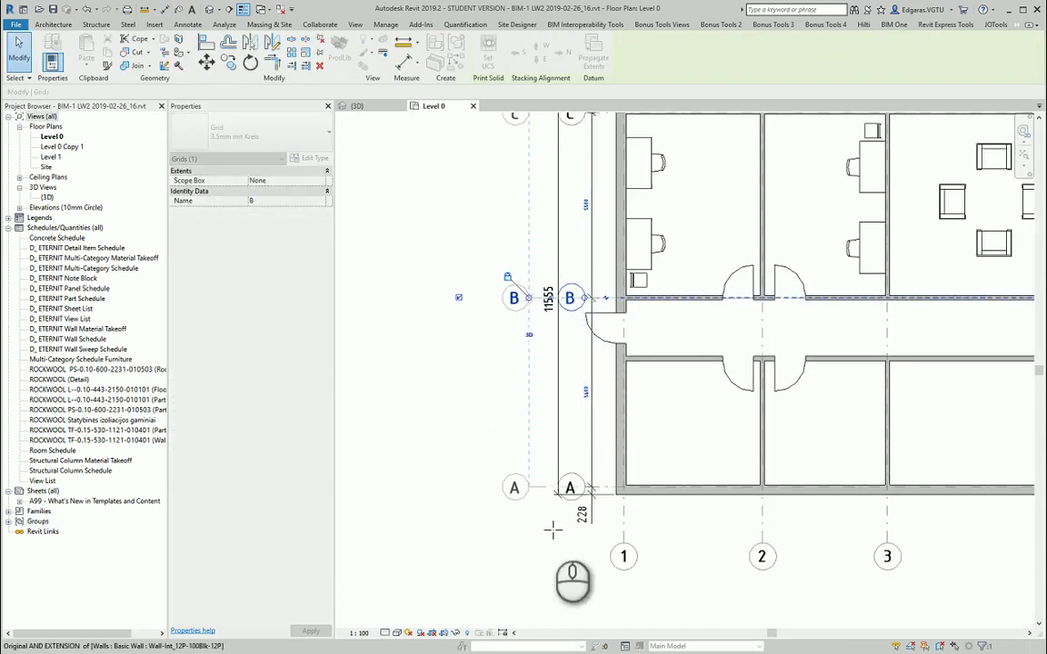
click(549, 529)
- Place an aligned dimension chain below the plan through grids 1 to 5 and the outer faces of both end exterior walls
middle_drag(656, 467, 417, 500)
scroll(427, 466, down, 3)
scroll(454, 509, up, 1)
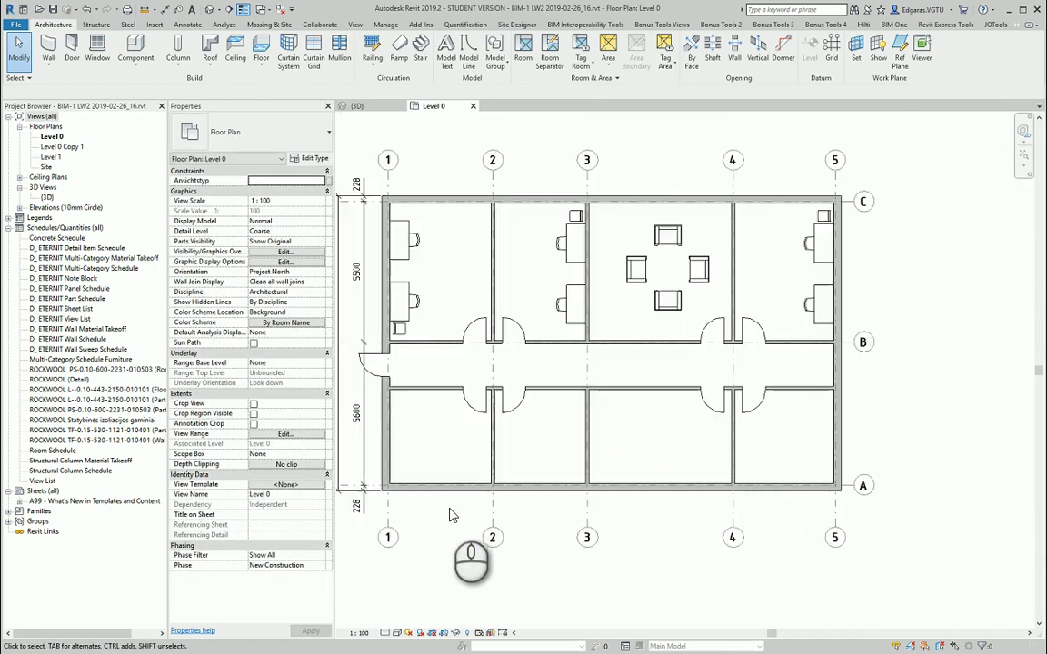
key(i)
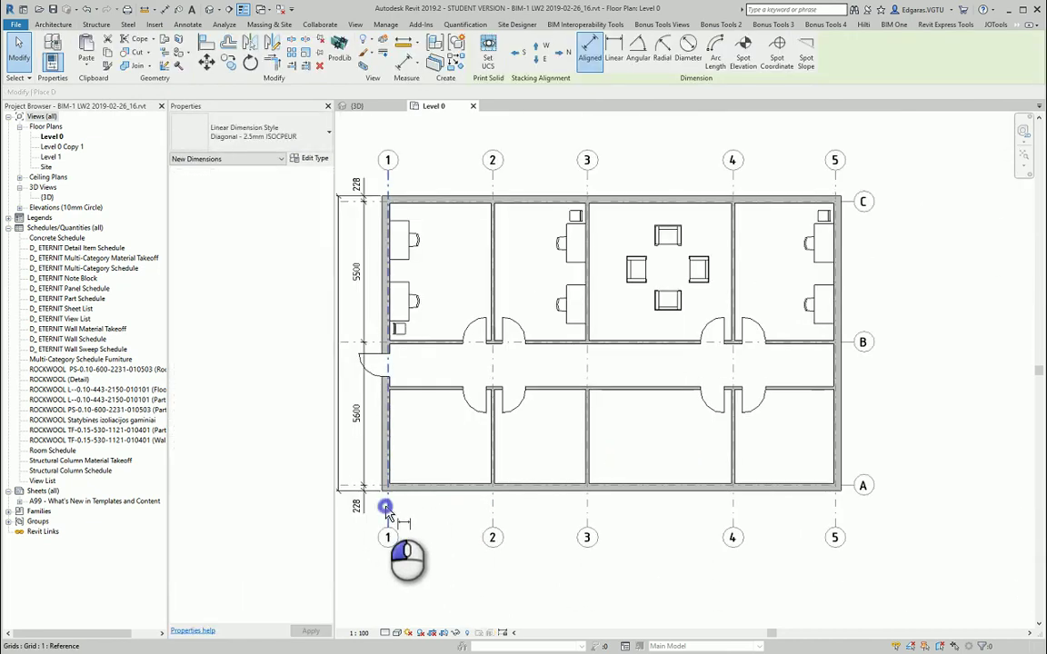
click(383, 472)
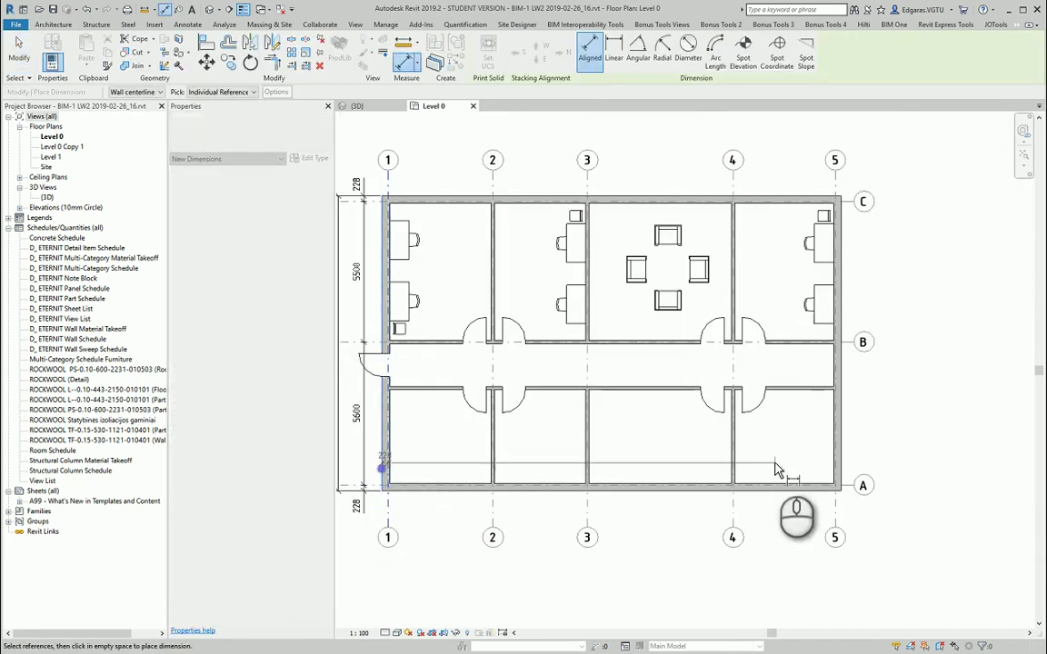
click(842, 473)
click(835, 507)
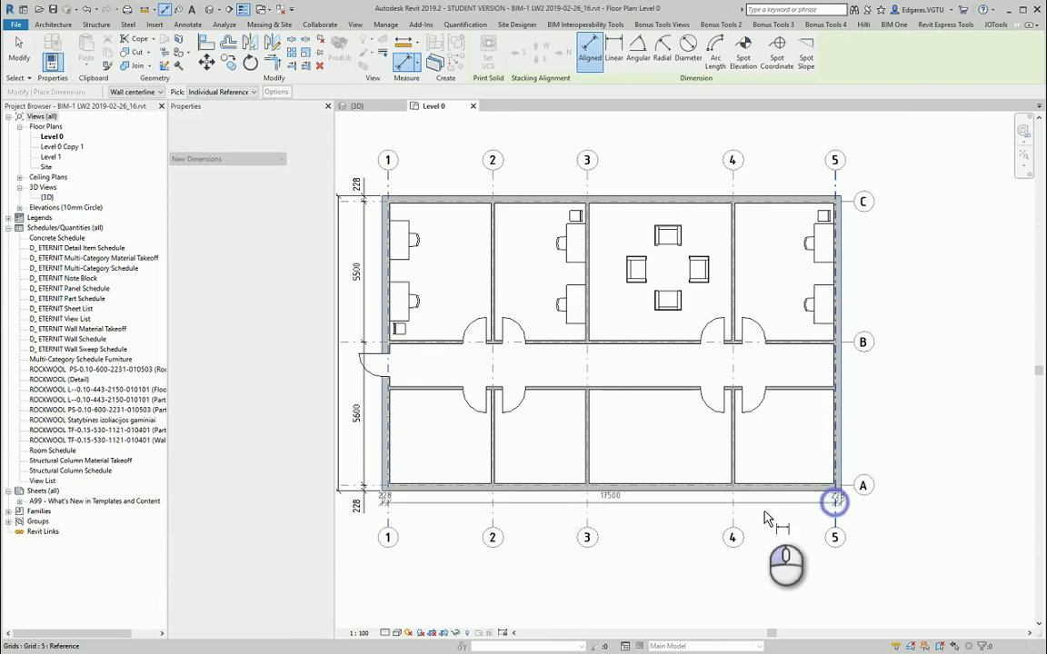
click(732, 513)
click(587, 511)
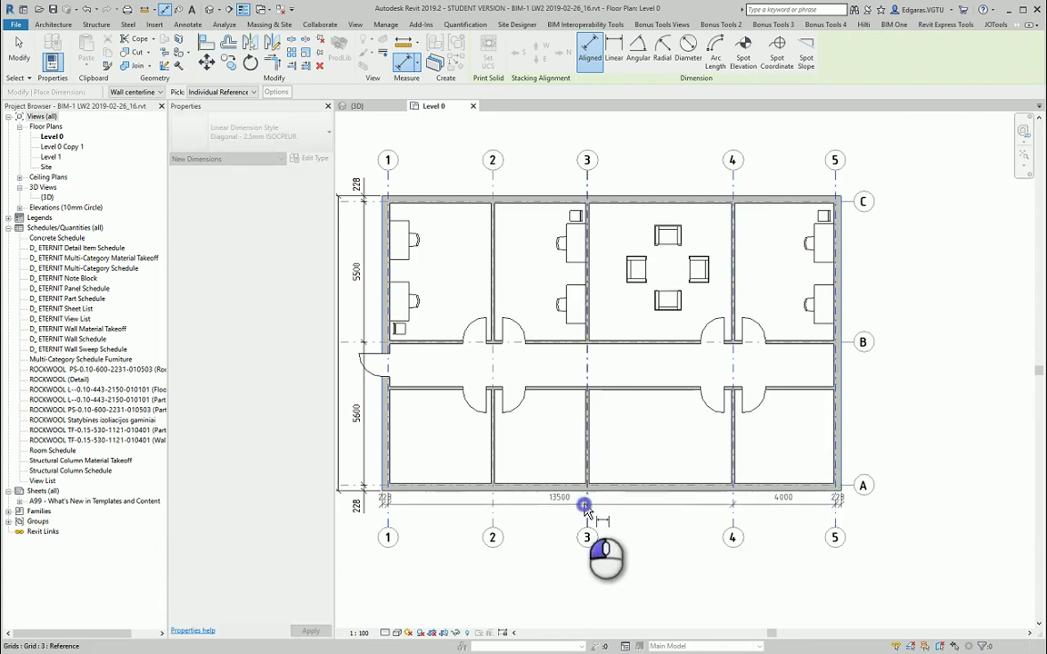
click(492, 509)
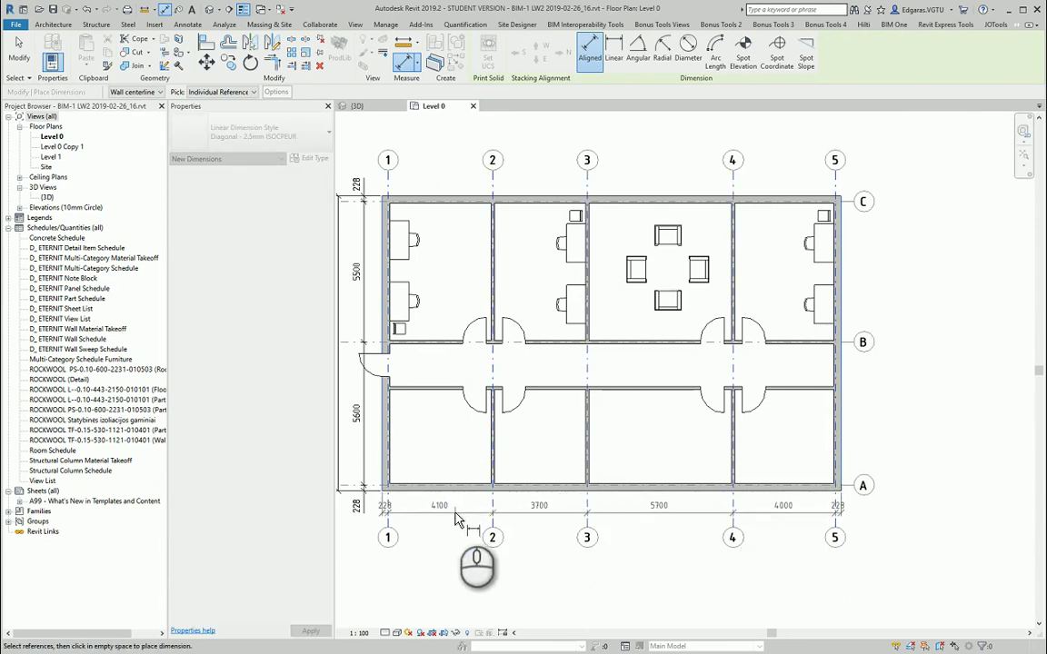
click(427, 516)
- Move the end texts of the horizontal dimension chain inward, off the short segments outside grids 1 and 5
scroll(377, 518, up, 4)
drag(368, 520, 417, 515)
scroll(391, 515, down, 4)
middle_drag(867, 484, 539, 488)
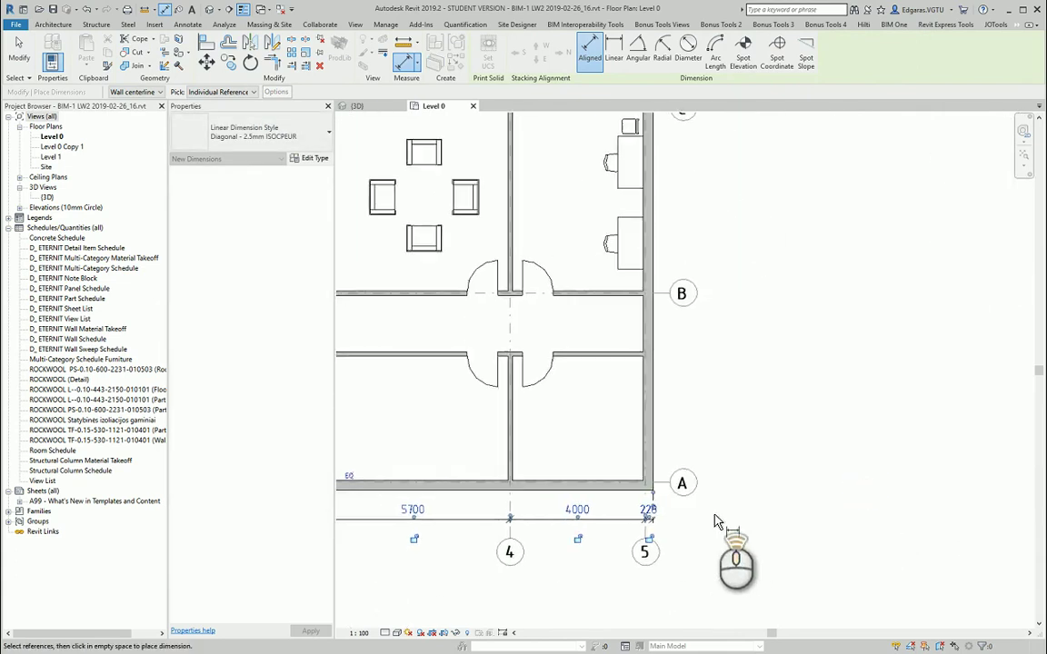
scroll(698, 519, up, 4)
drag(577, 520, 520, 526)
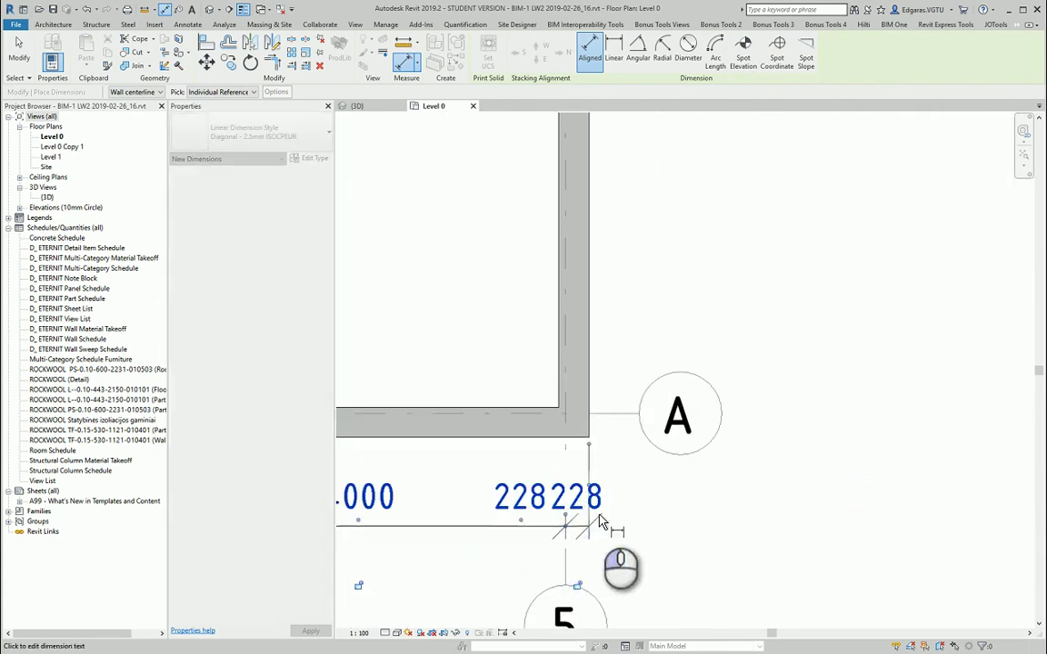
click(599, 515)
- Add an overall aligned dimension between the outer wall faces at grids 1 and 5, below the horizontal chain
scroll(891, 439, down, 5)
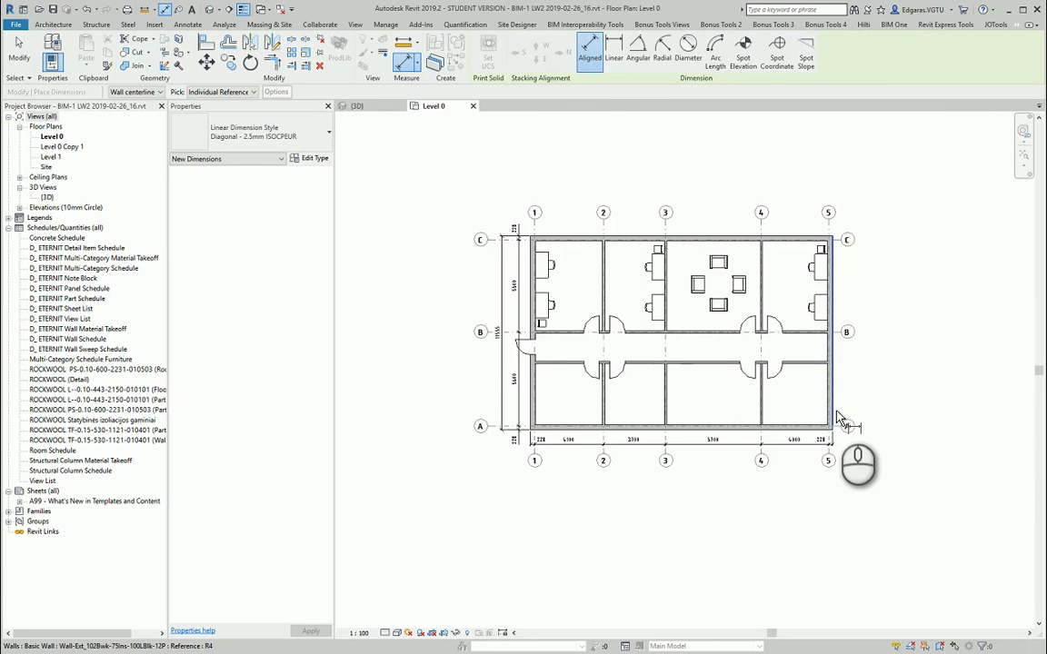
scroll(524, 420, up, 3)
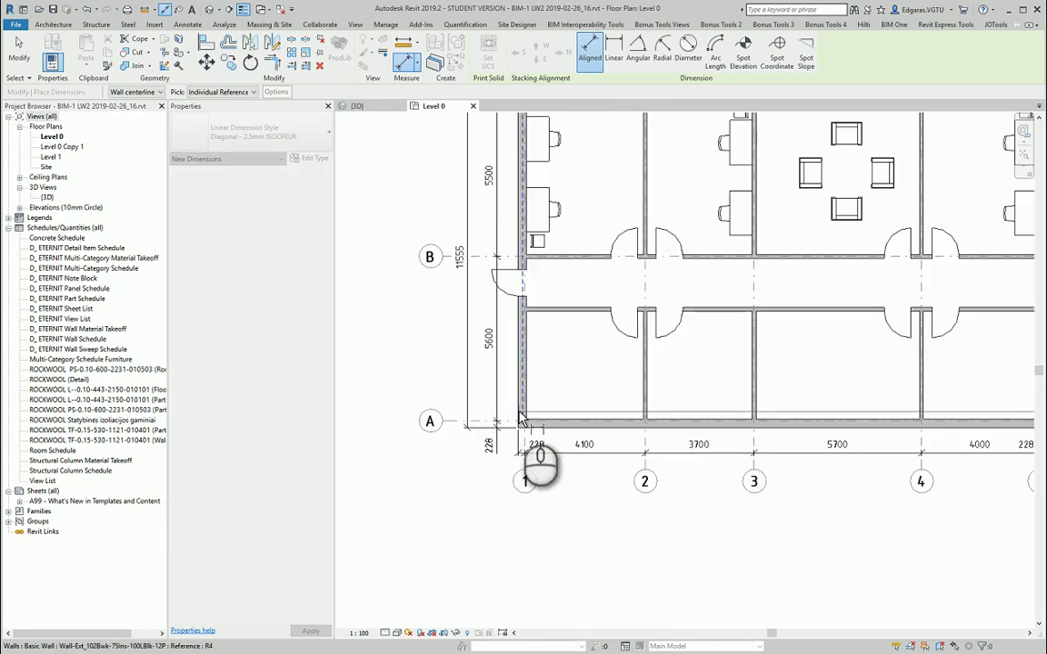
click(520, 415)
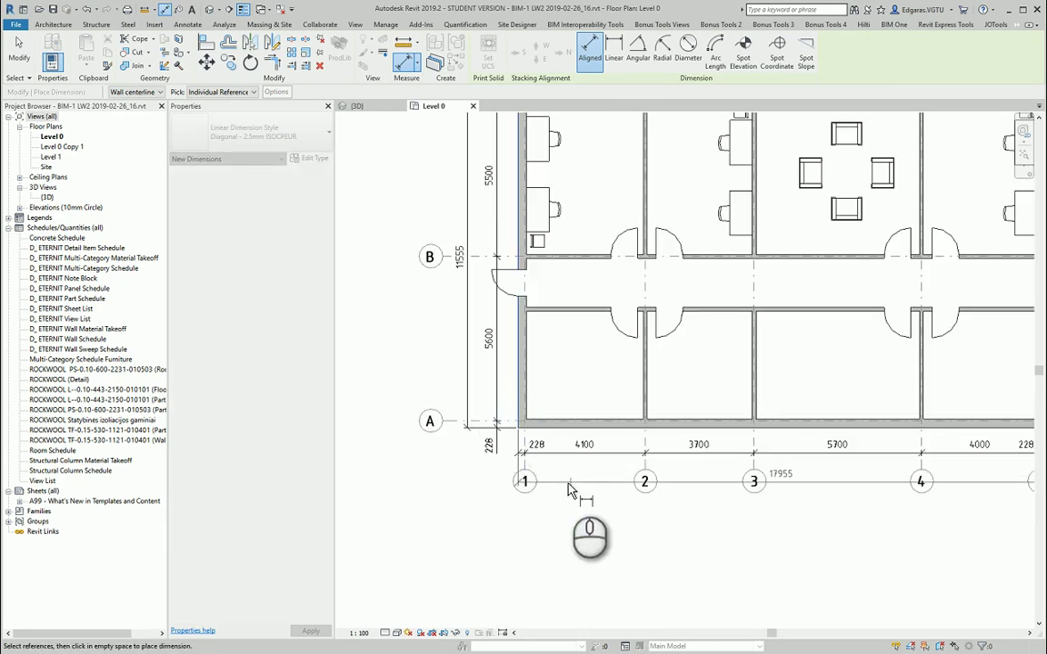
click(568, 484)
scroll(901, 523, up, 3)
key(Escape)
- Extend the lower ends of grids 1 to 5 downward so their bubbles sit below the overall dimension
click(941, 462)
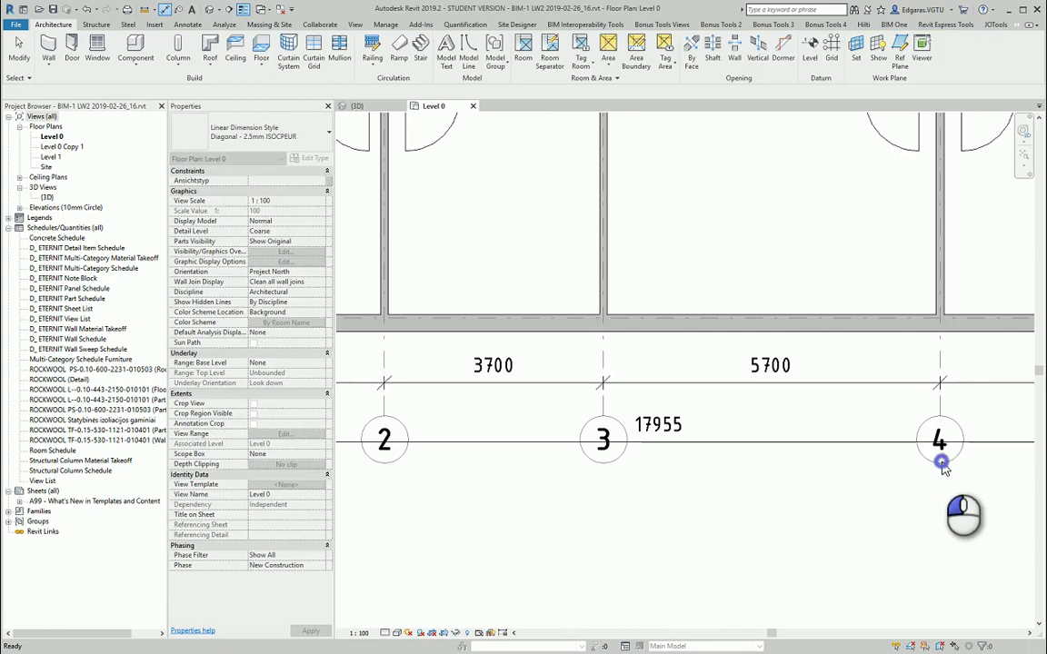
drag(939, 409, 940, 467)
click(804, 540)
scroll(753, 528, down, 4)
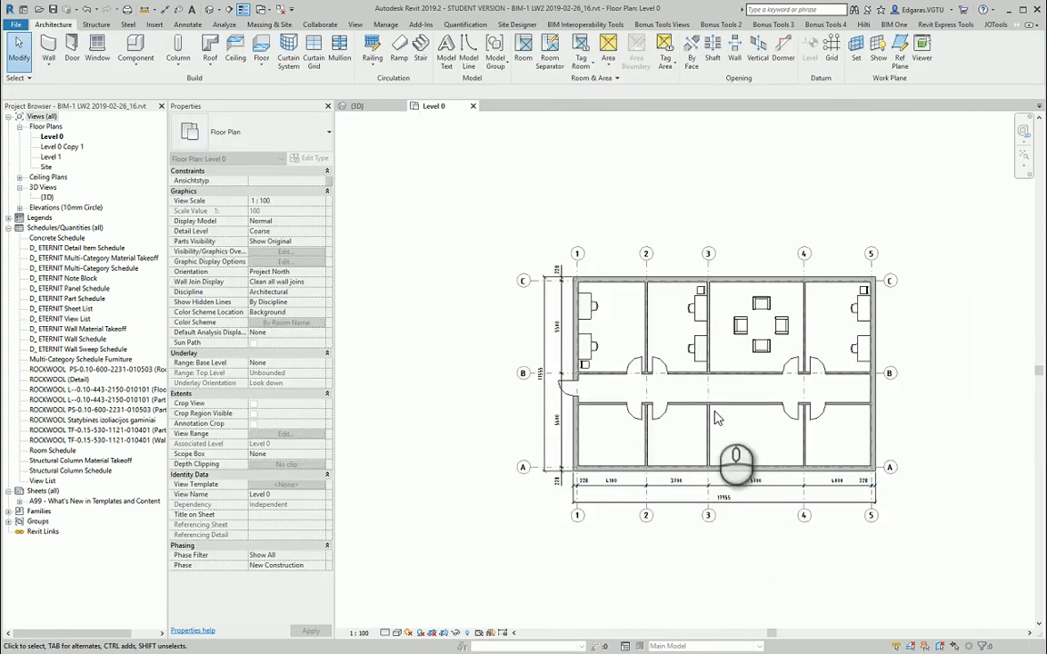
- Dimension both desks in the room between grids 1 and 2 with one vertical chain running from wall face to wall face
scroll(714, 416, up, 2)
middle_drag(474, 390, 489, 457)
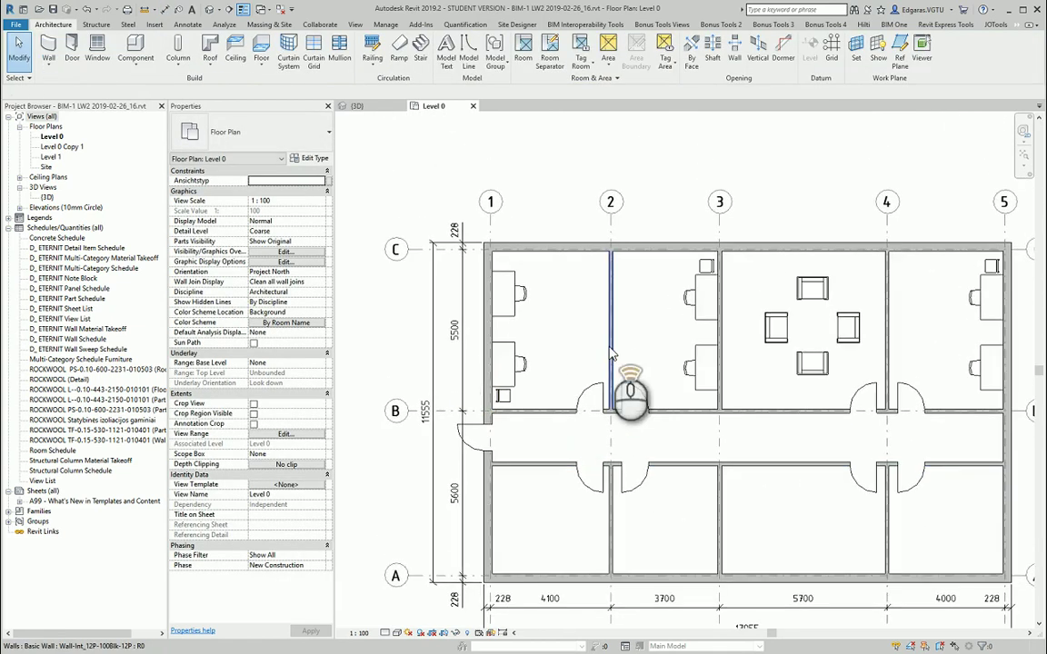
scroll(615, 364, up, 2)
middle_drag(521, 394, 531, 479)
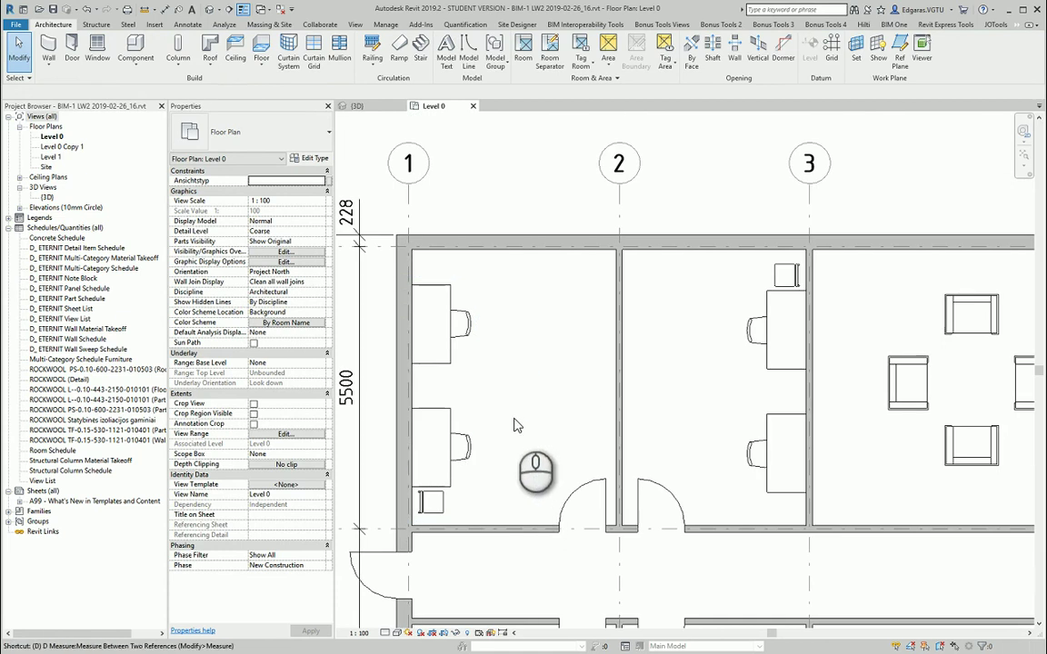
key(d)
key(i)
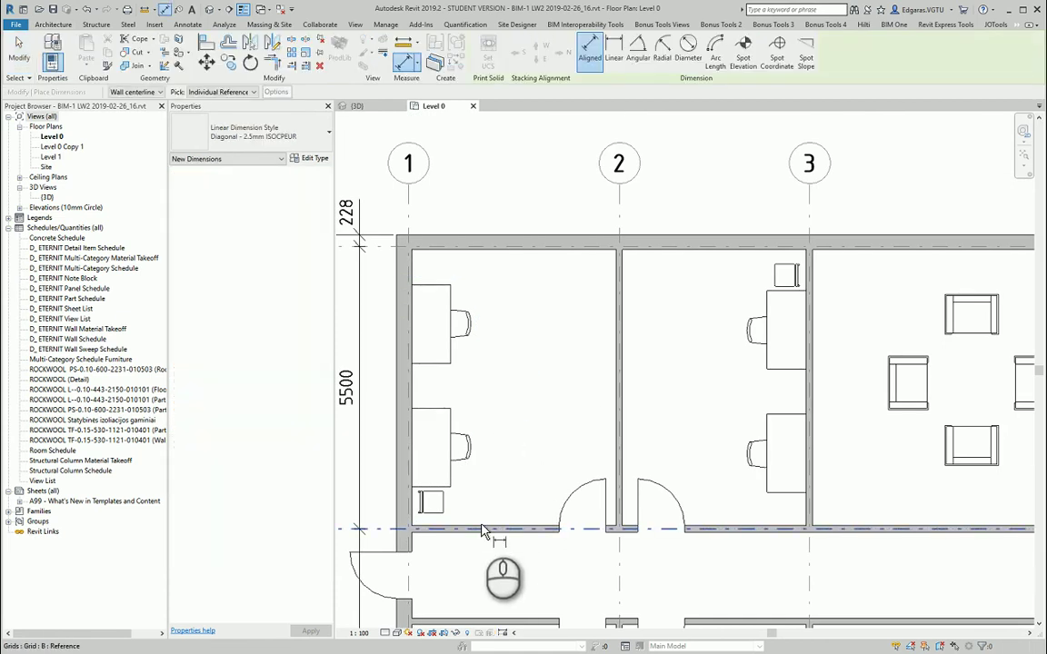
click(482, 526)
click(442, 488)
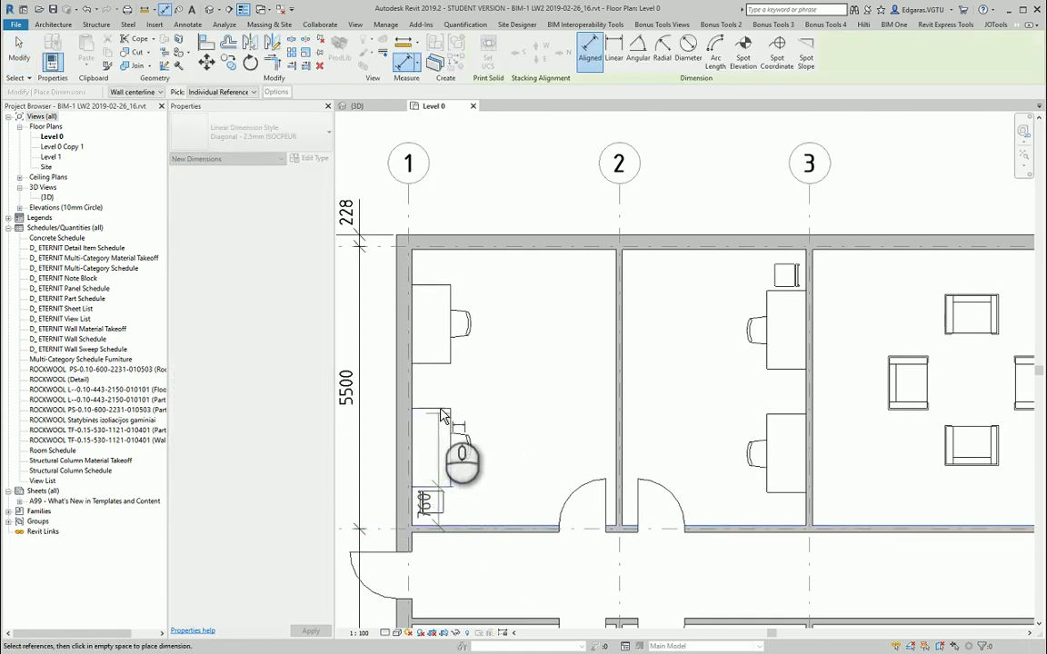
click(440, 407)
click(443, 364)
click(439, 285)
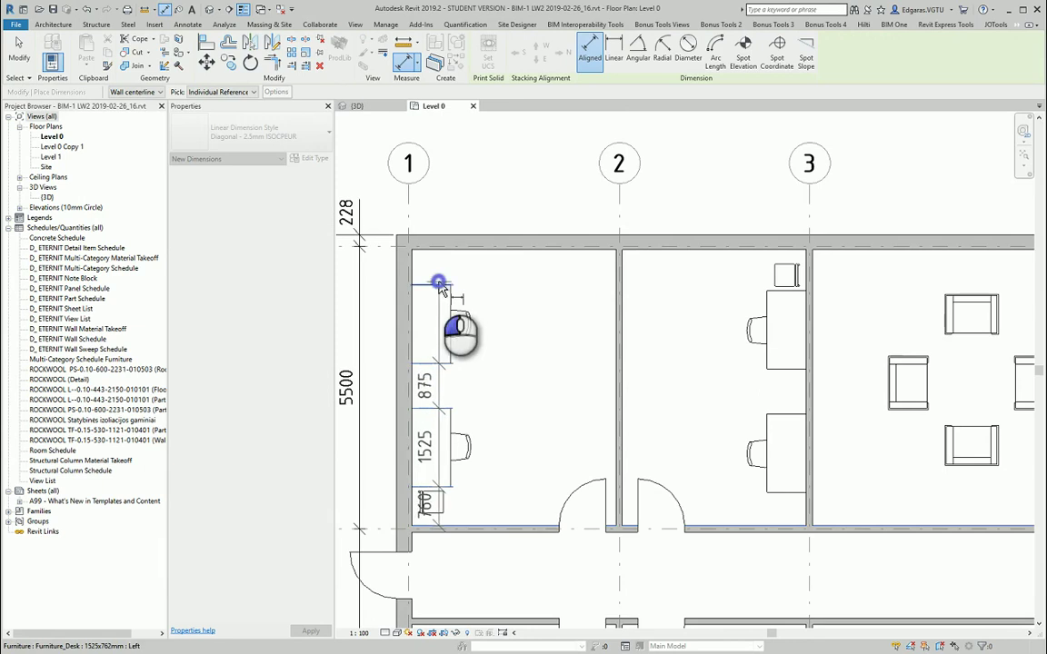
click(506, 252)
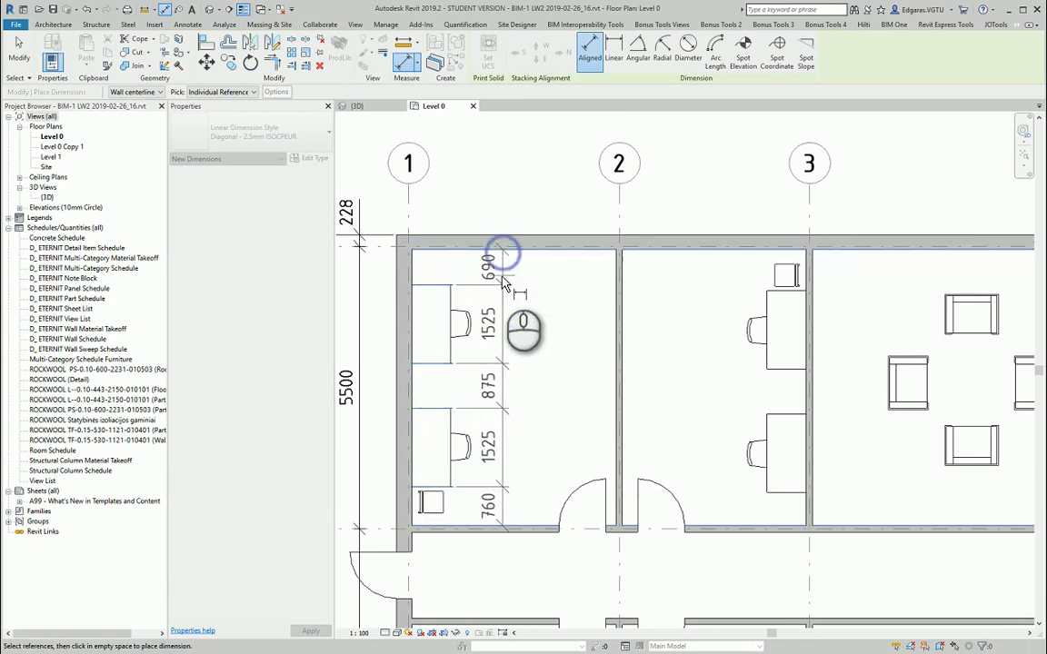
click(511, 288)
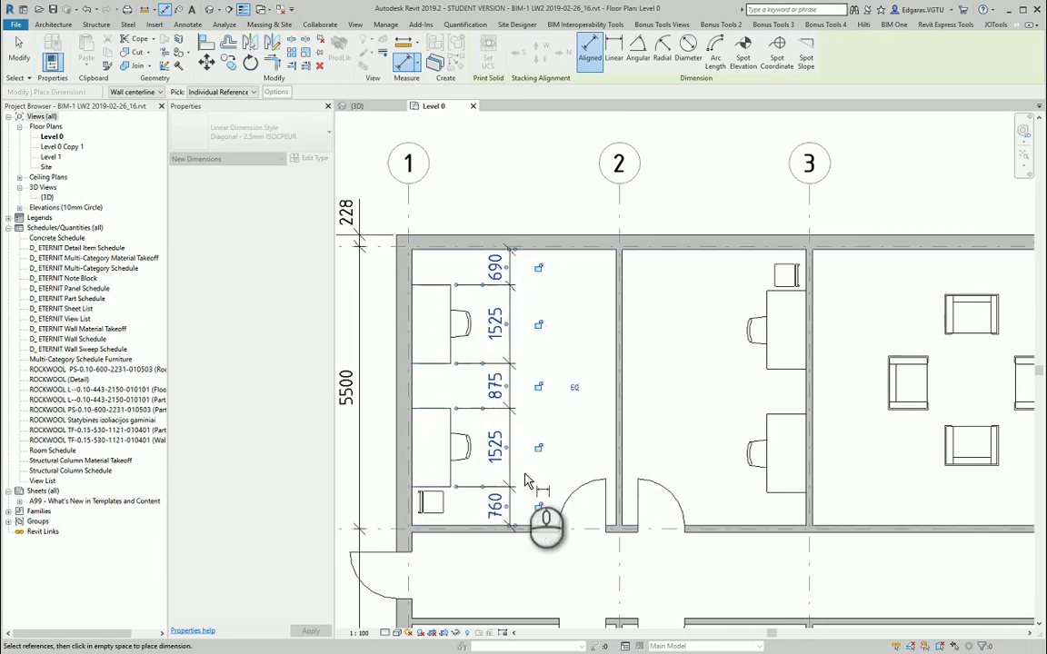
click(449, 392)
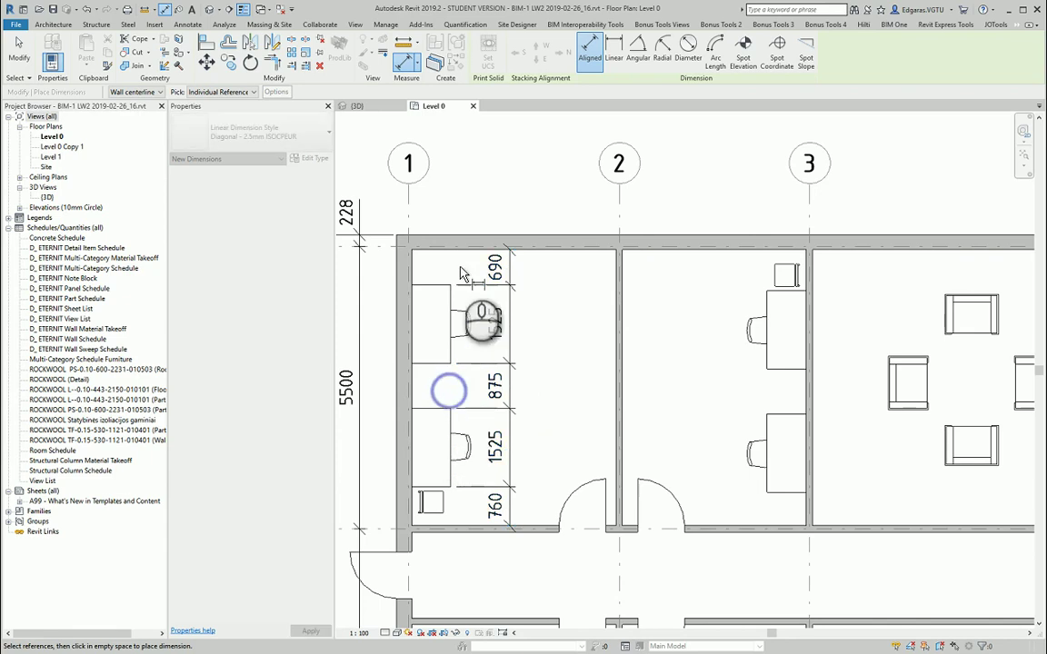
click(473, 509)
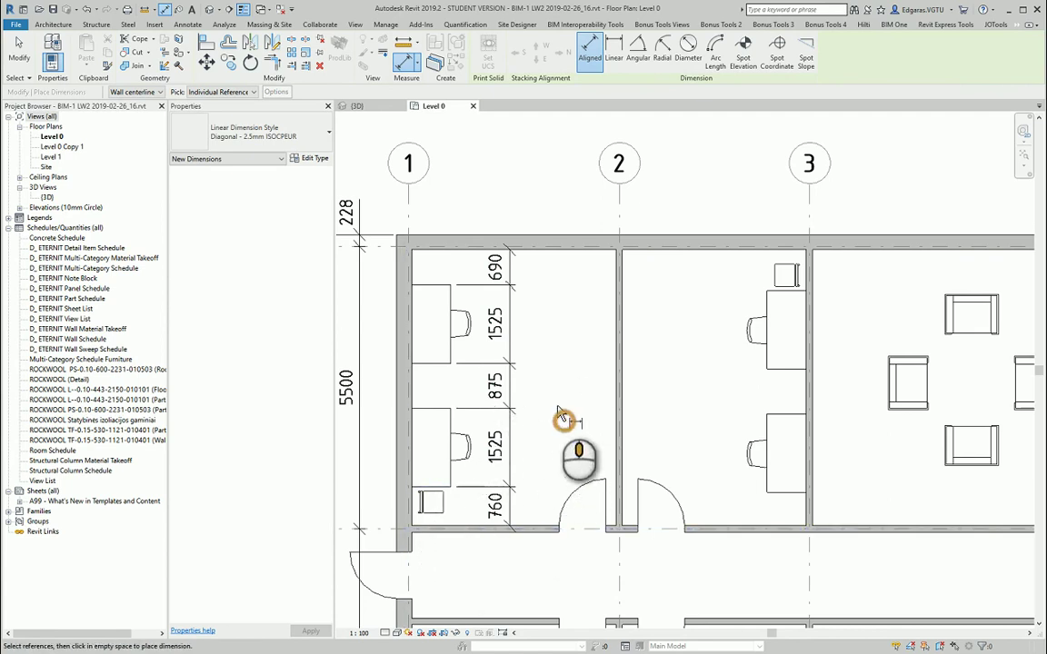
middle_drag(563, 418, 528, 398)
scroll(488, 343, down, 3)
scroll(787, 371, up, 3)
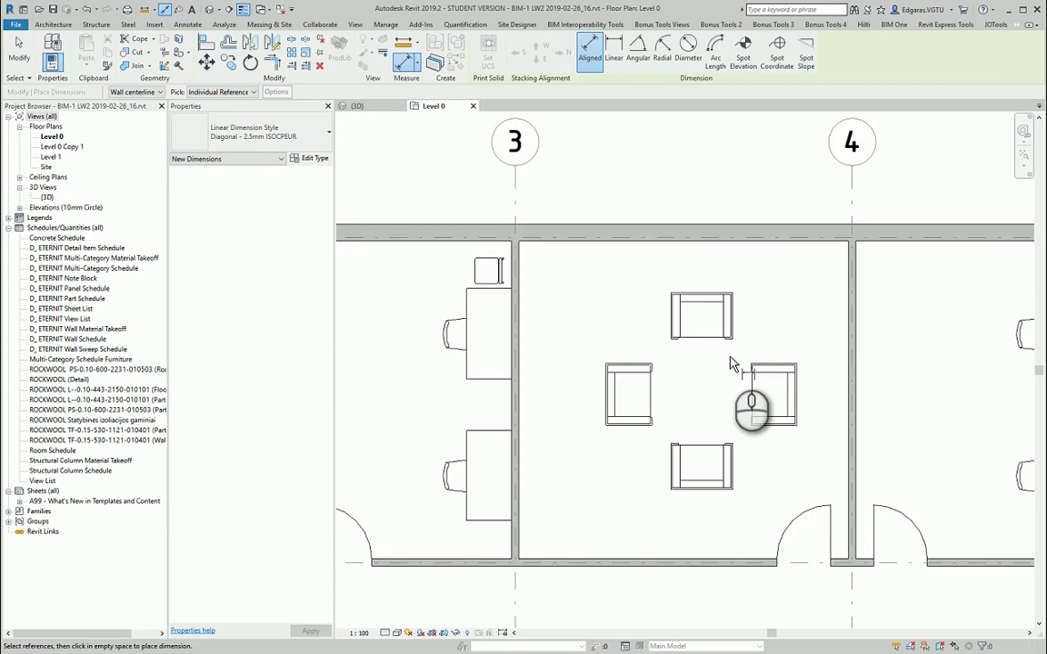
- Examine the furniture layout in the upper rooms, mainly the desk room between grids 2 and 3
scroll(712, 356, down, 3)
middle_drag(653, 367, 690, 360)
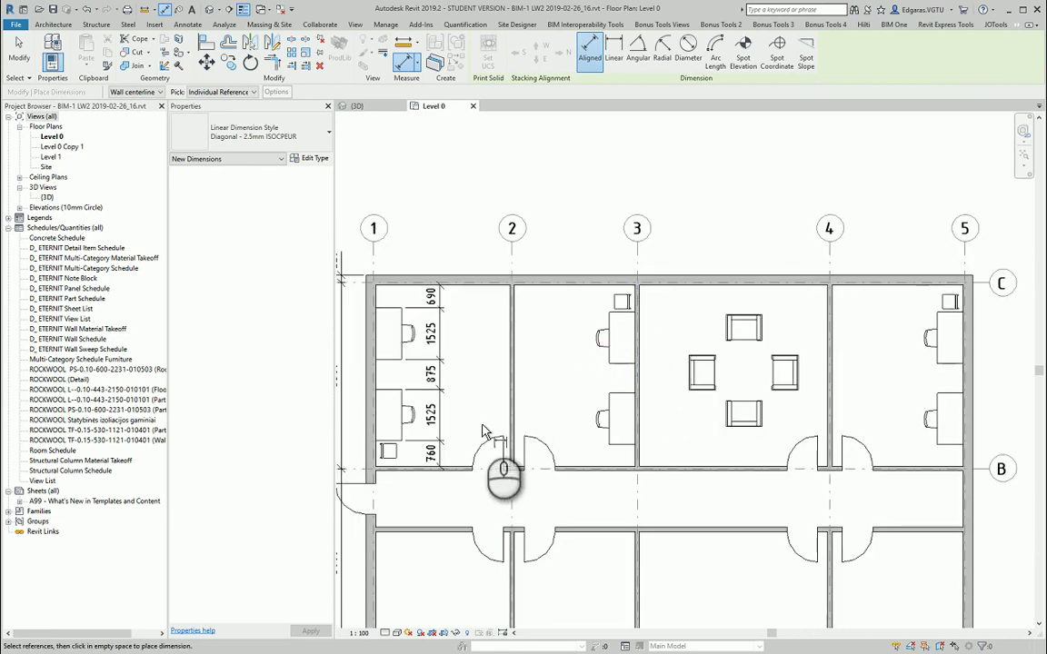
middle_drag(620, 389, 511, 411)
scroll(523, 436, up, 3)
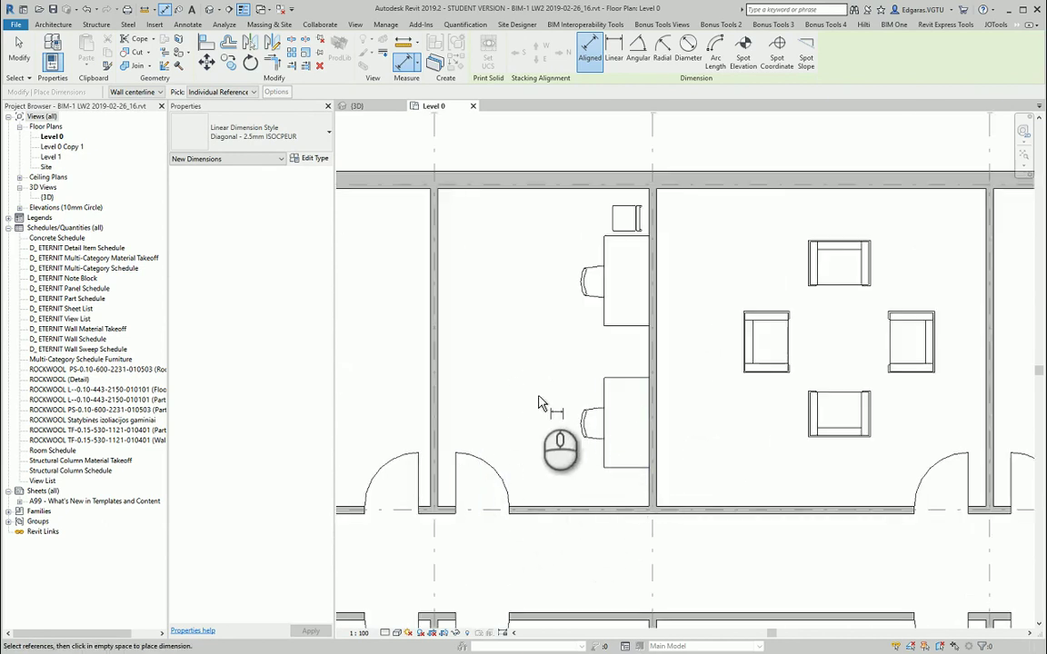
scroll(556, 335, down, 2)
middle_drag(510, 299, 545, 320)
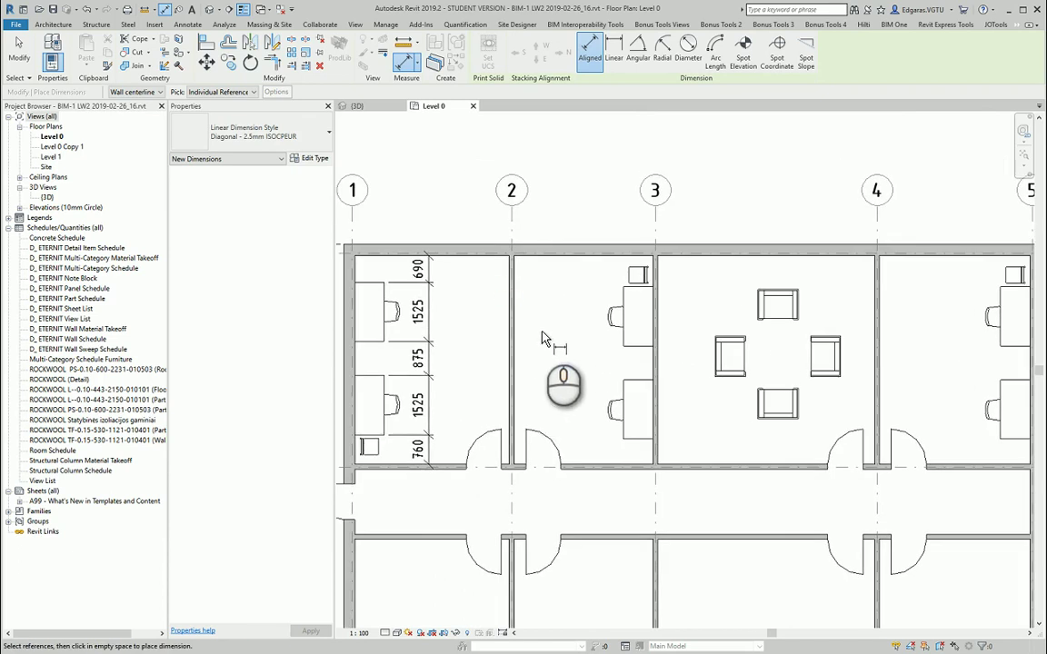
scroll(591, 310, up, 2)
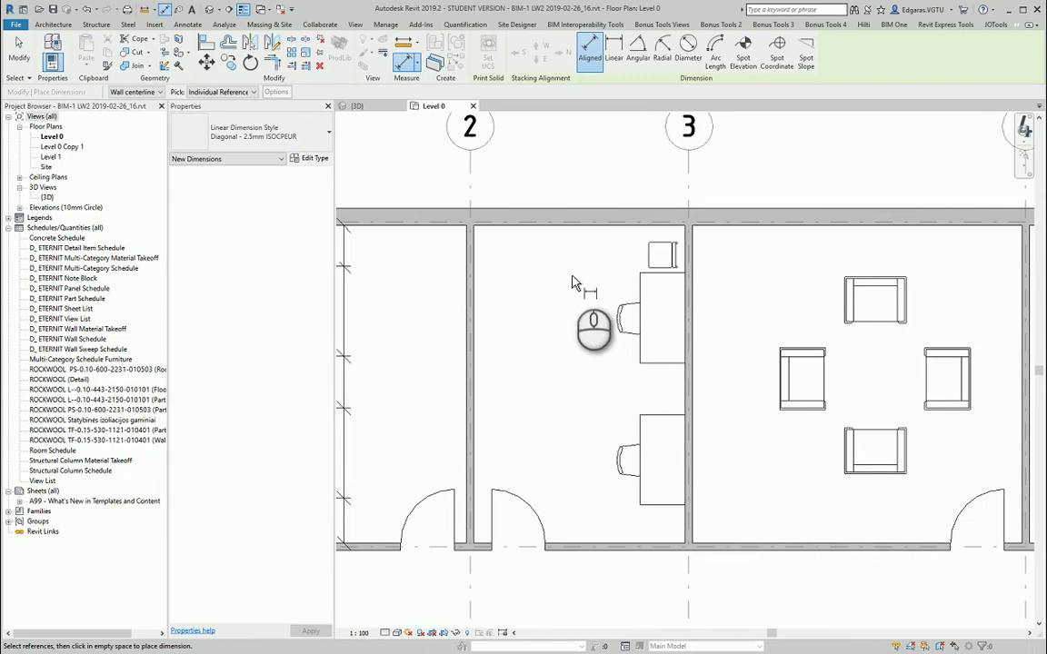
middle_drag(615, 306, 561, 335)
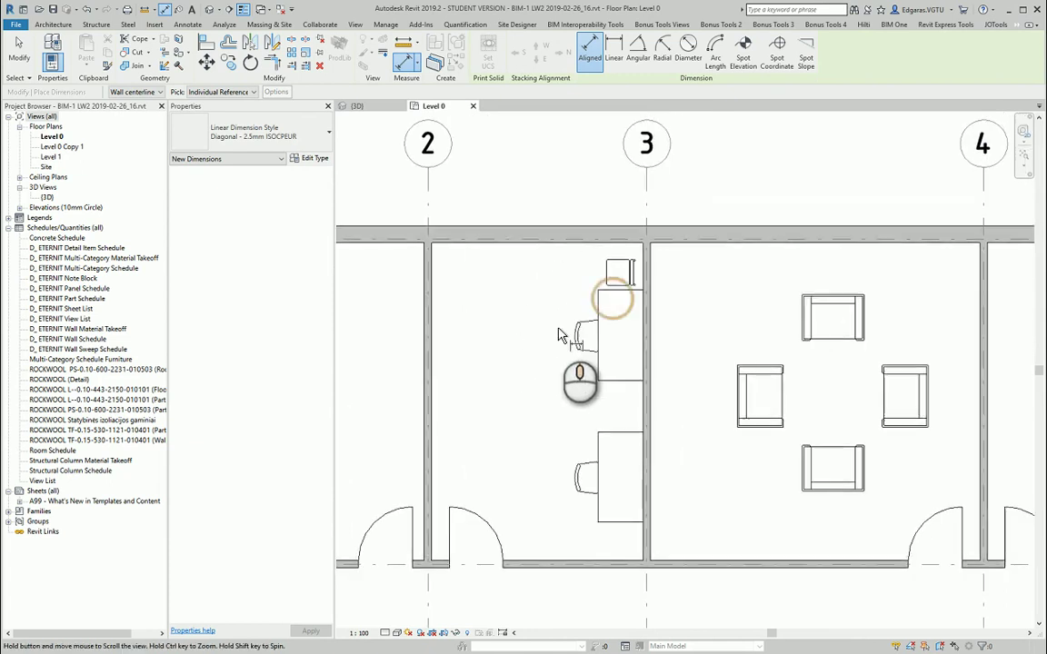
scroll(519, 381, down, 2)
middle_drag(519, 380, 565, 374)
key(Escape)
middle_drag(481, 373, 525, 371)
middle_drag(639, 350, 574, 351)
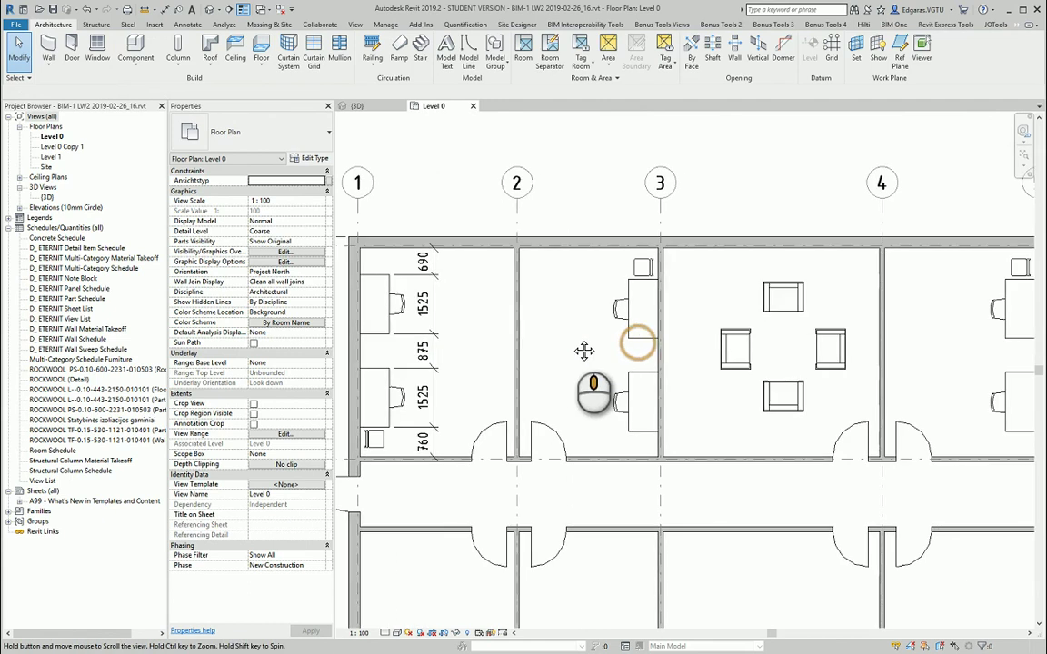
- Add a horizontal aligned dimension chain across the room between grids 2 and 3, from wall face to desk front edge to opposite wall face
key(i)
scroll(600, 338, up, 3)
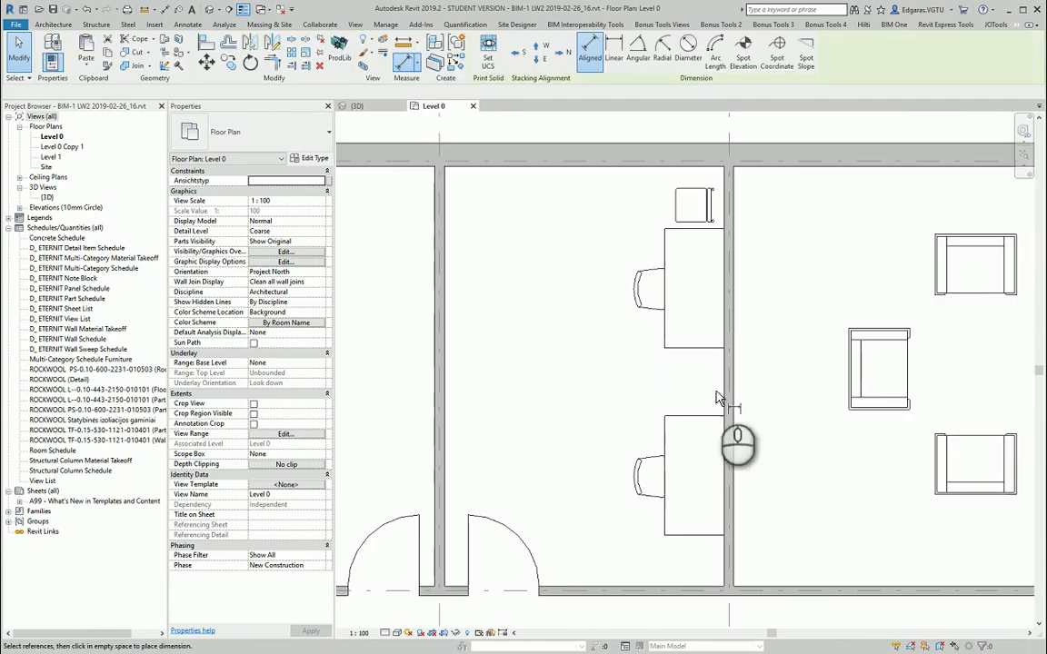
click(723, 397)
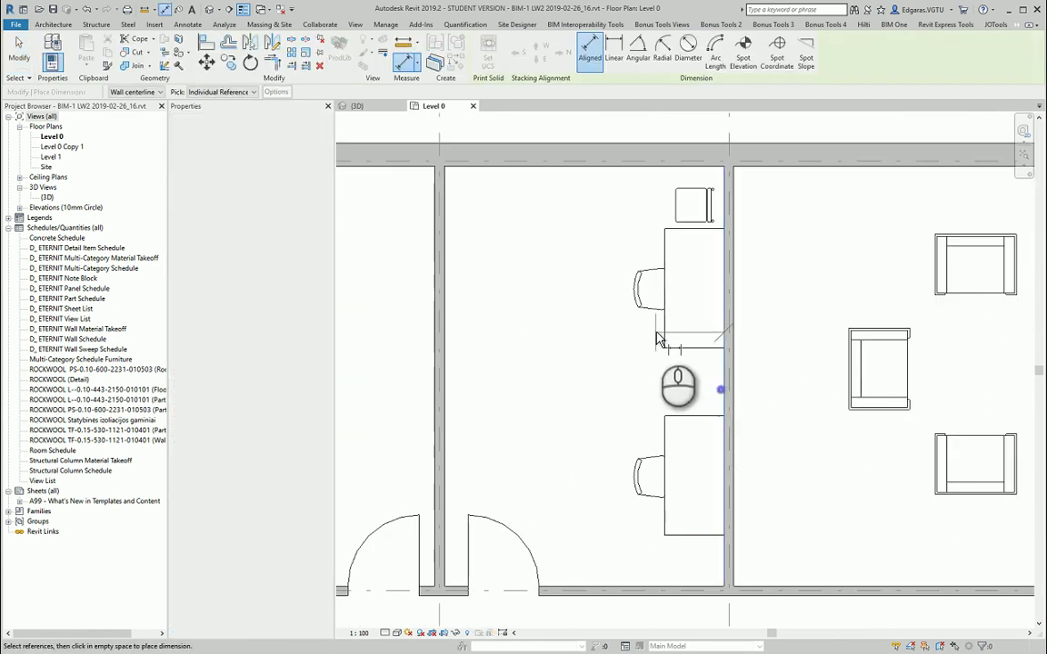
click(661, 333)
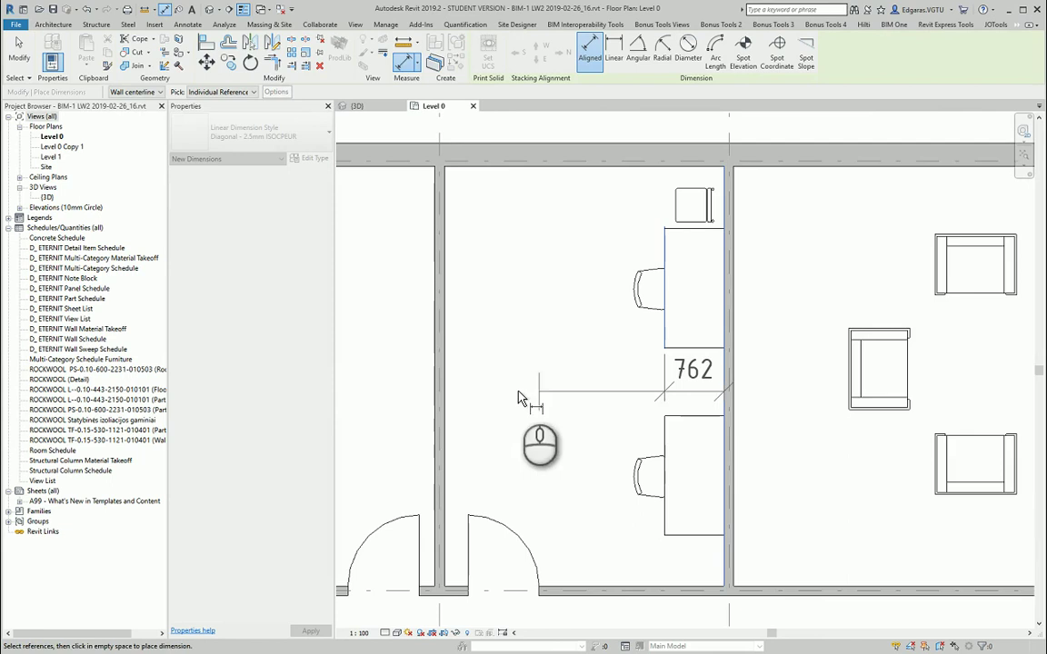
click(448, 404)
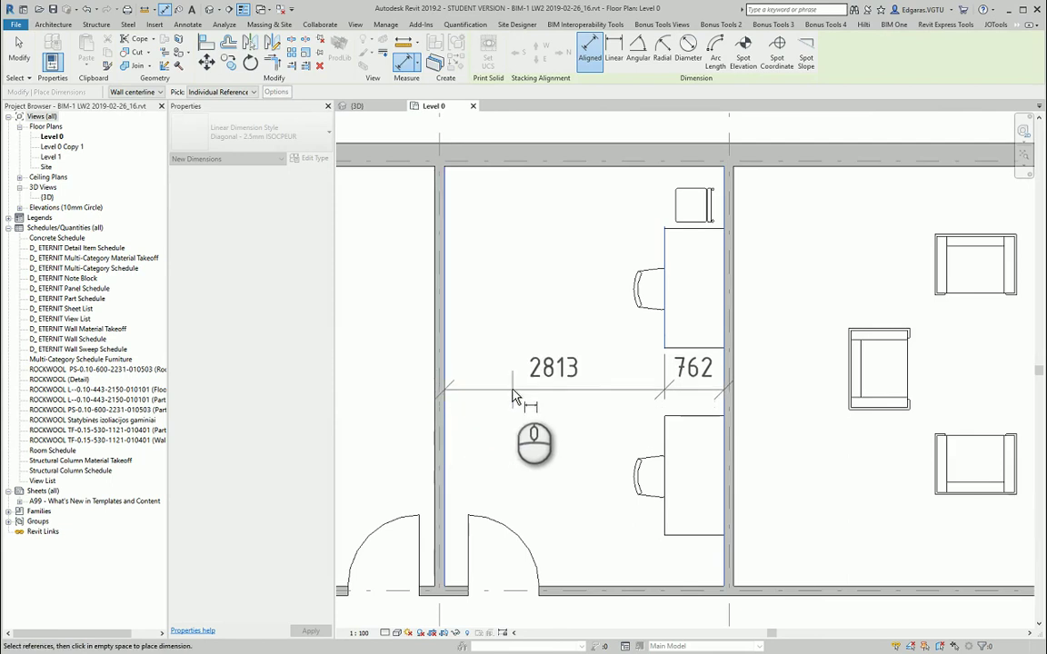
click(515, 393)
scroll(539, 332, down, 2)
scroll(582, 369, up, 2)
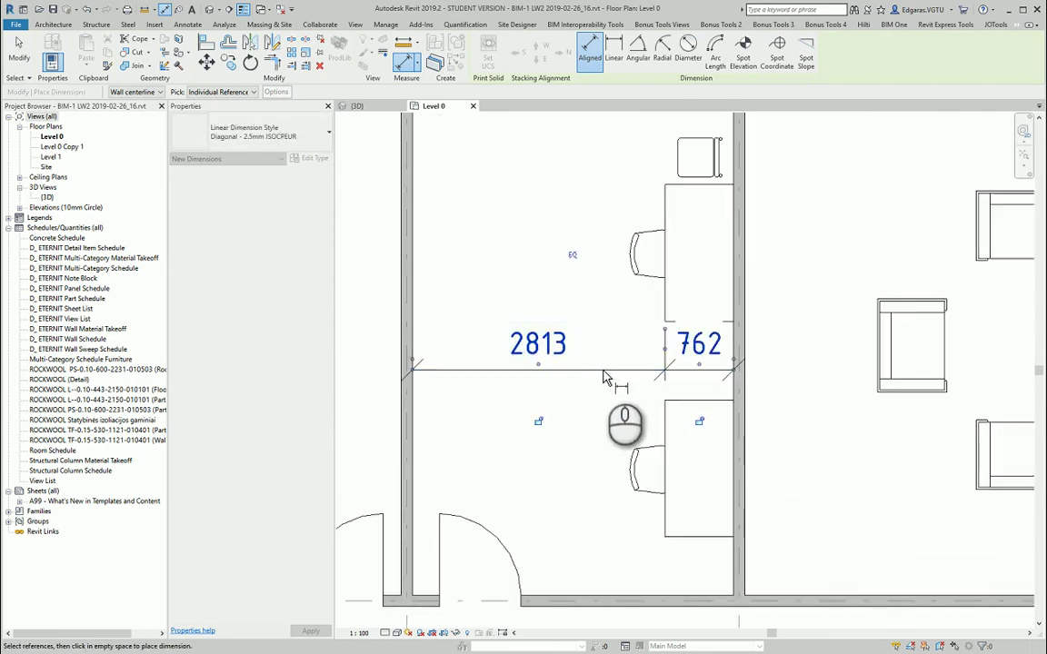
key(Escape)
key(Escape)
- Shift the horizontal desk dimension chain slightly lower within the gap between the two desks
click(610, 391)
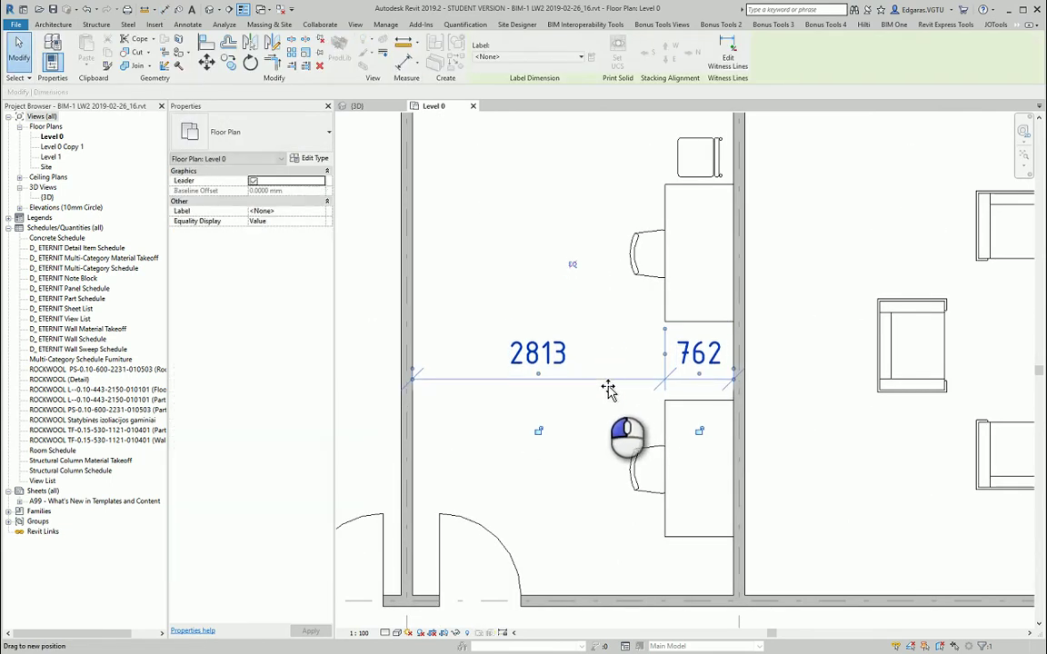
click(600, 296)
scroll(591, 381, down, 3)
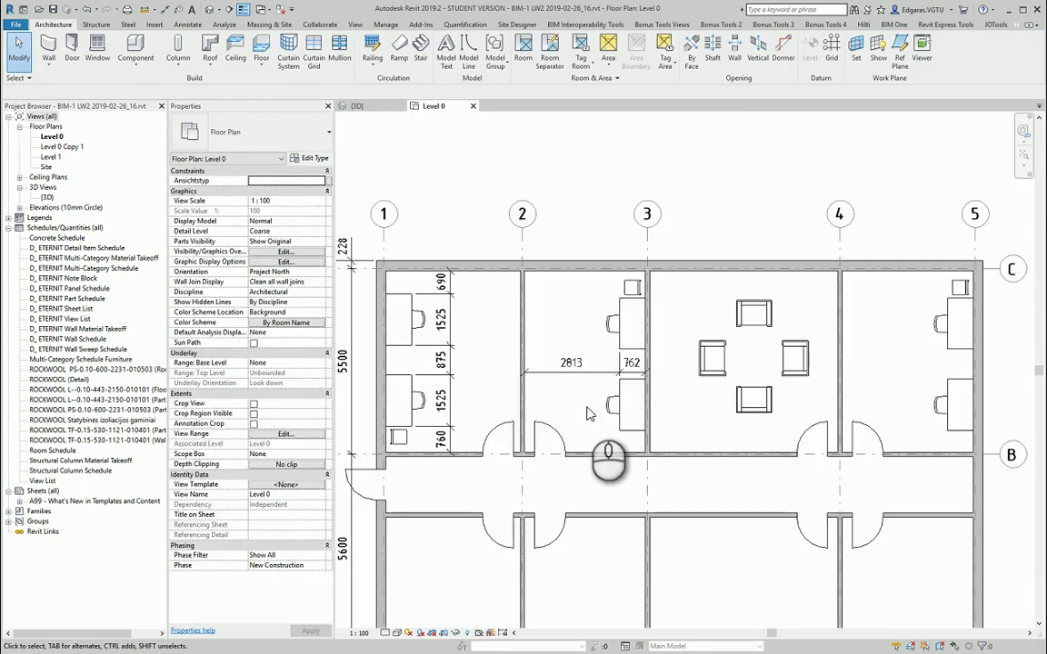
- Add an aligned dimension for the clear width between wall faces of the room at grids 2 and 3, above the desk chain
scroll(600, 341, up, 2)
scroll(599, 315, down, 2)
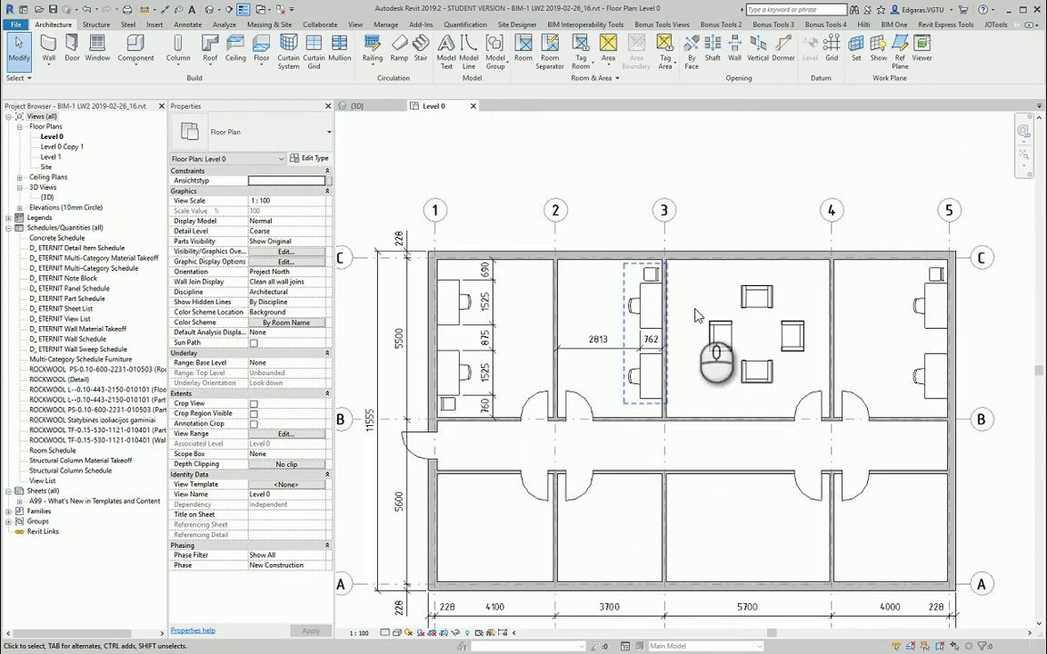
scroll(582, 409, down, 1)
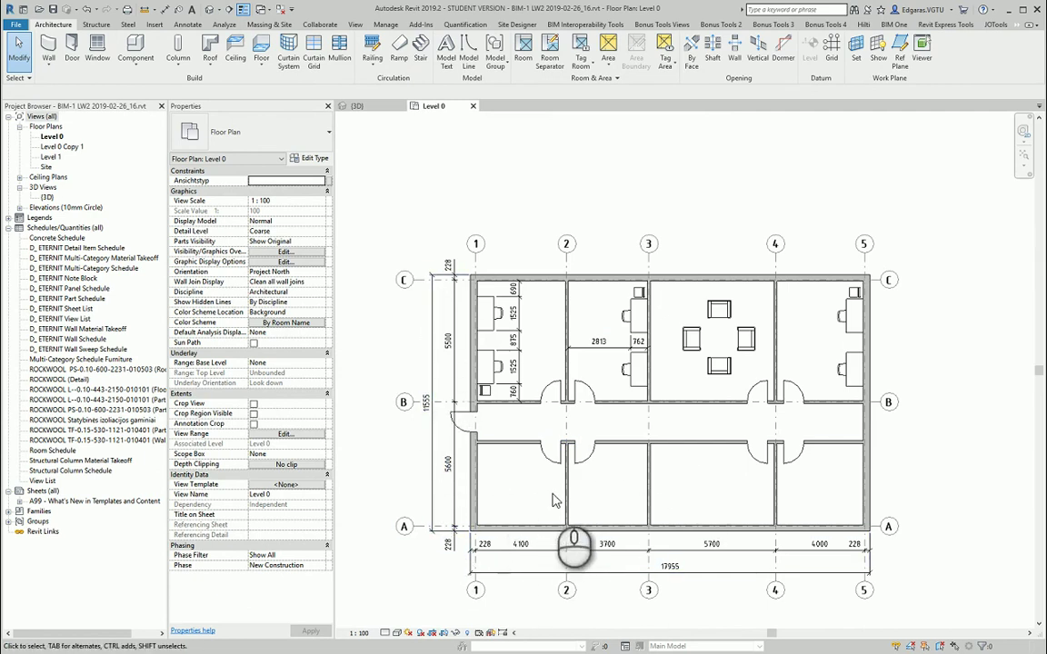
scroll(609, 332, up, 4)
key(i)
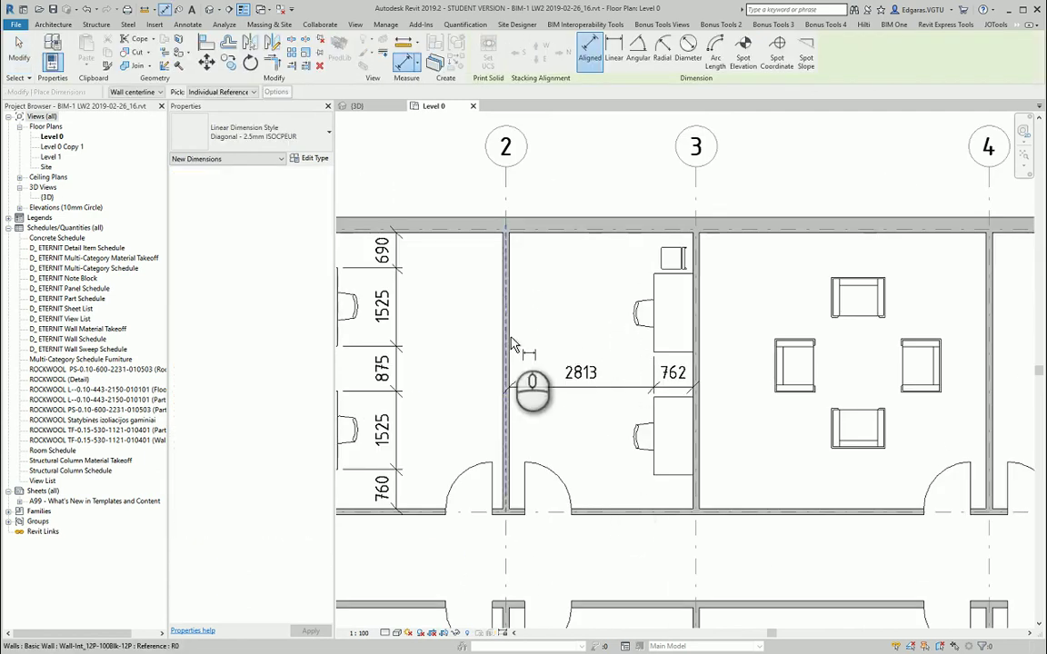
click(510, 338)
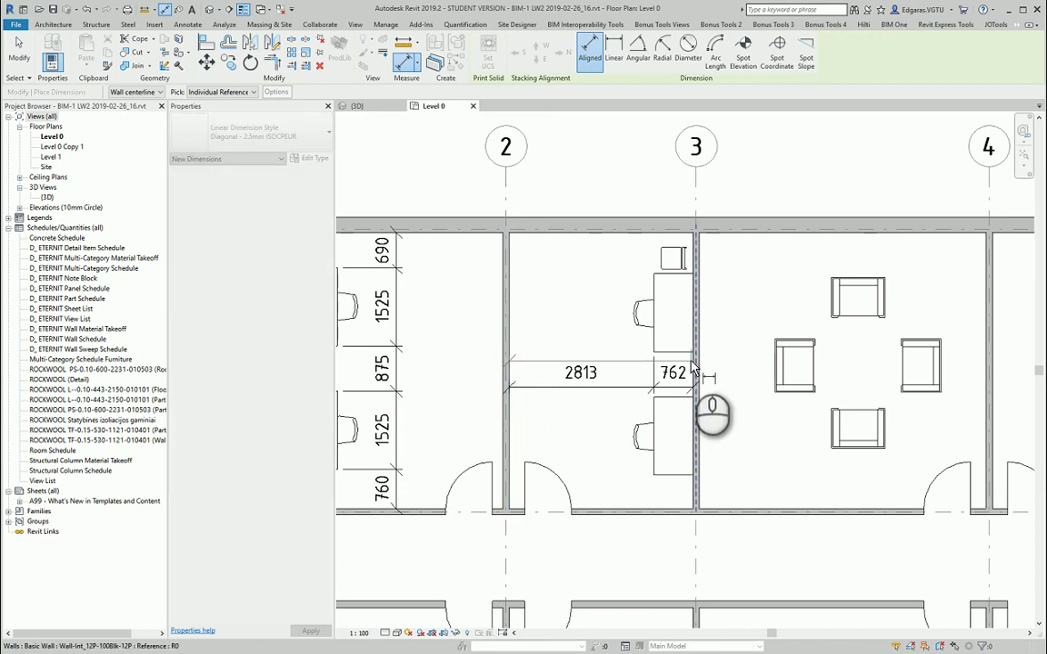
click(691, 362)
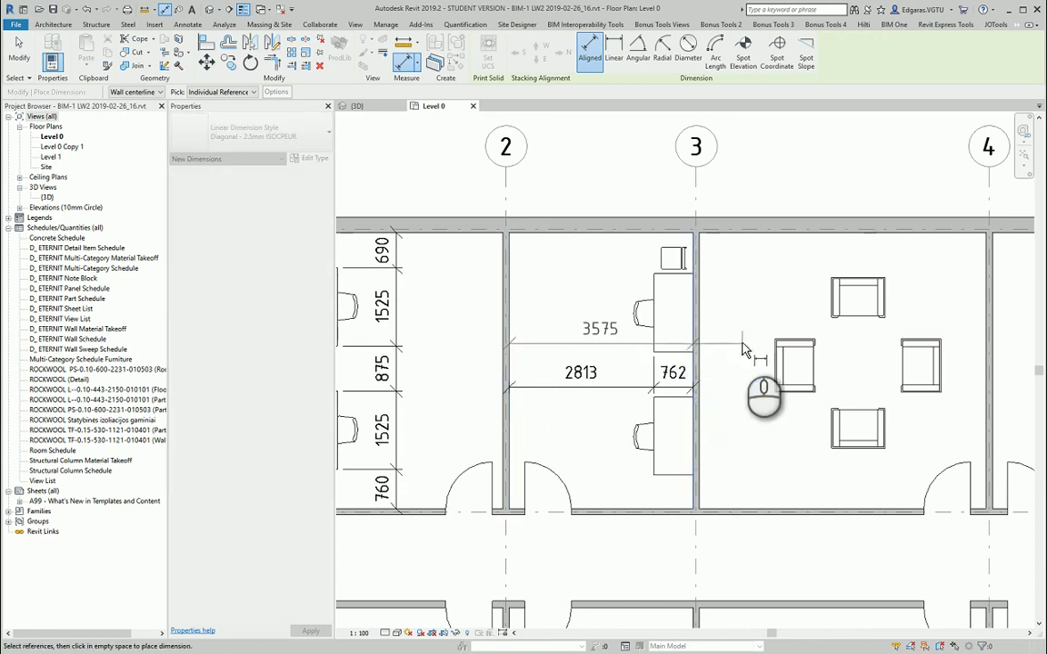
click(743, 349)
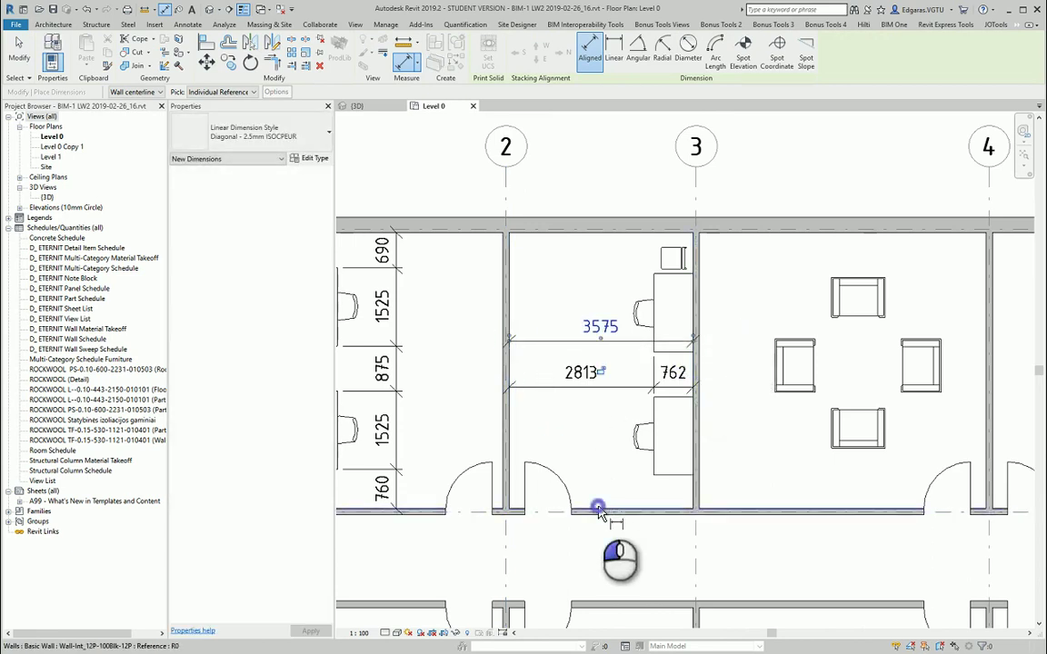
- Dimension the same room's clear length between its upper and lower wall faces and move the text up, clear of the horizontal dimensions
click(599, 512)
click(596, 238)
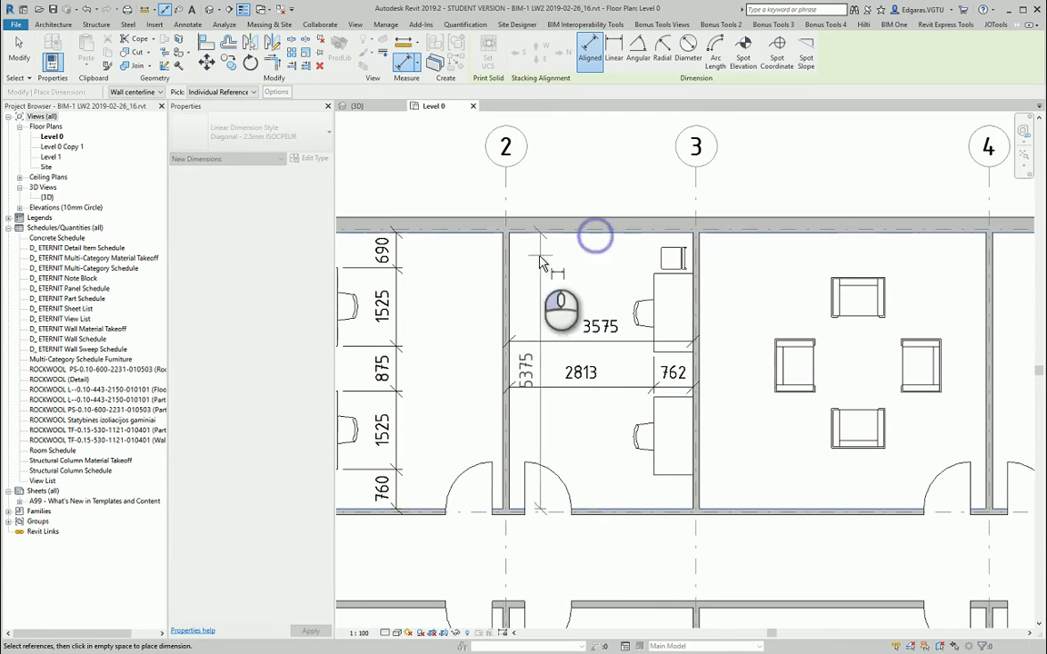
click(552, 264)
drag(547, 370, 579, 281)
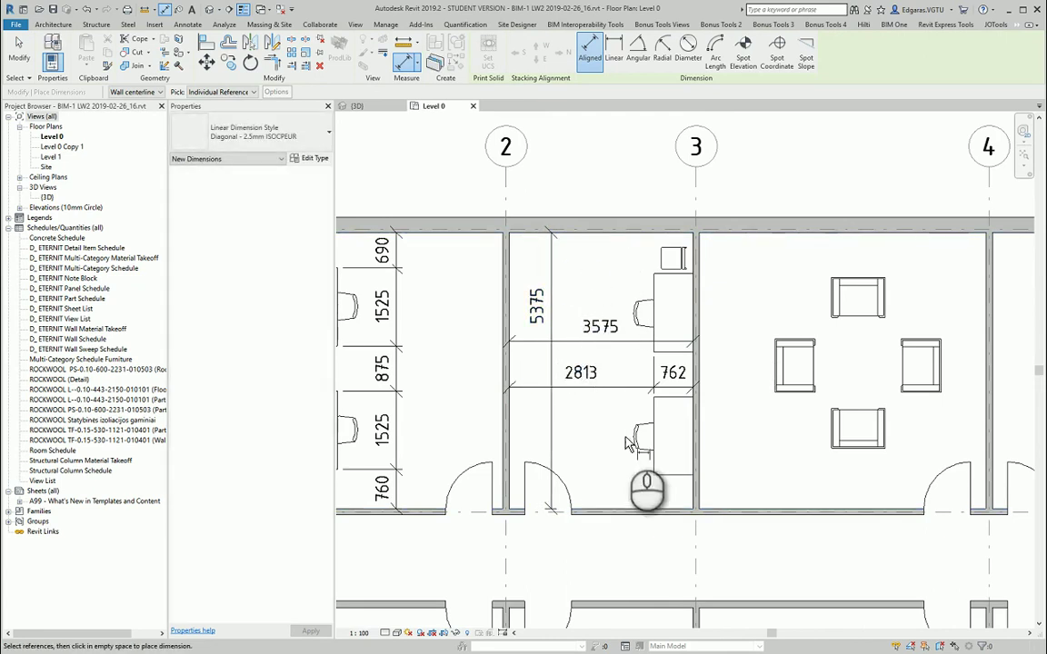
key(Escape)
key(Escape)
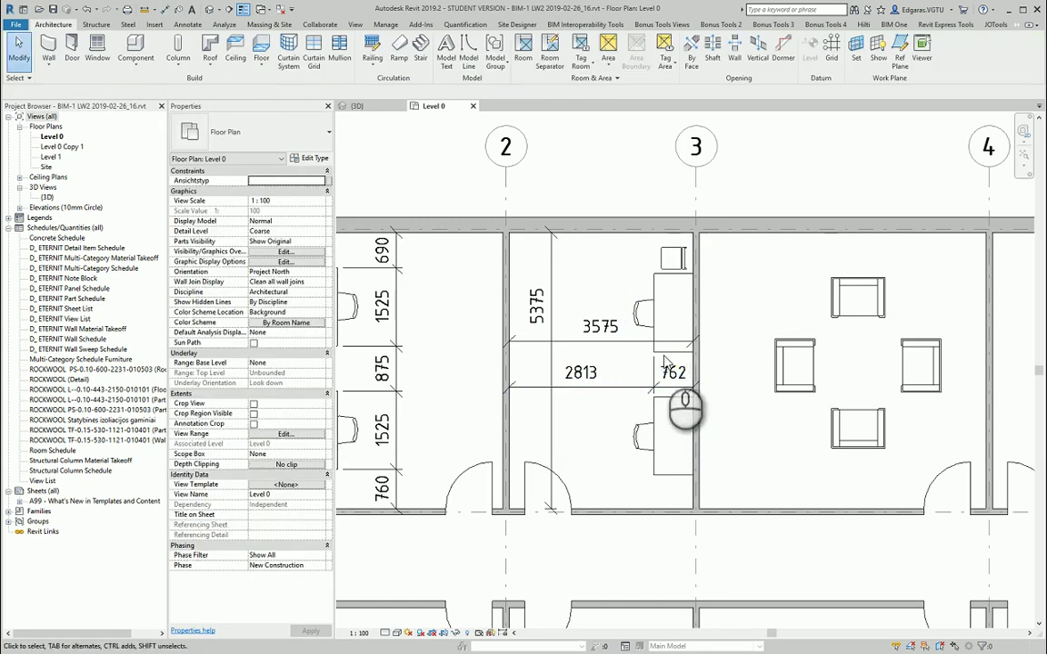
- Review the interior dimensions in the rooms between grids 1 and 3, the armchair room and the overall floor plan
scroll(656, 359, down, 3)
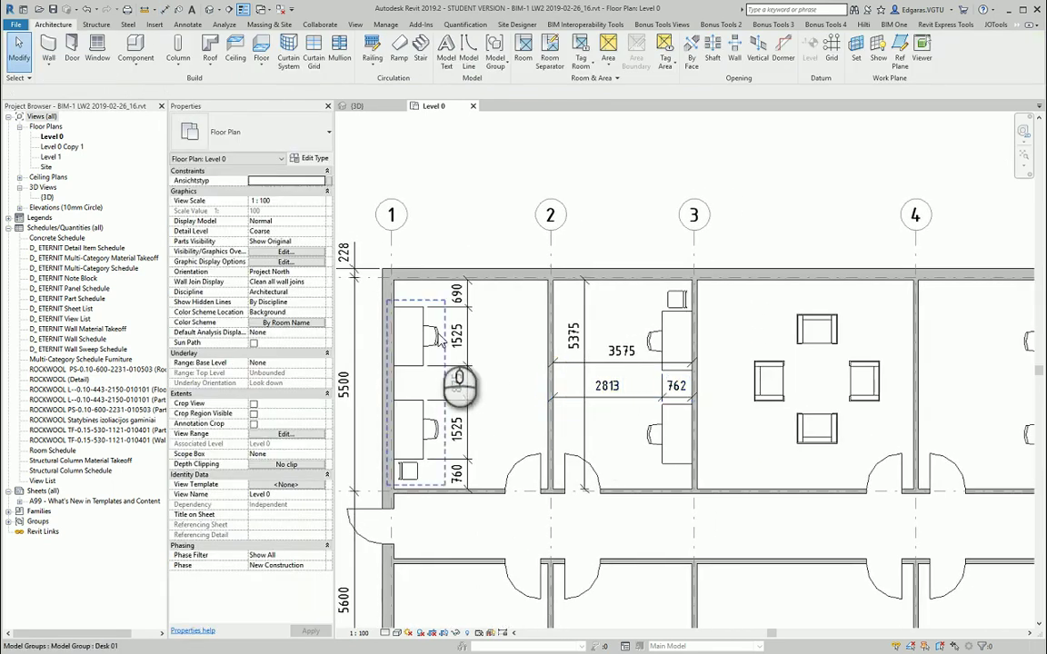
scroll(499, 349, down, 3)
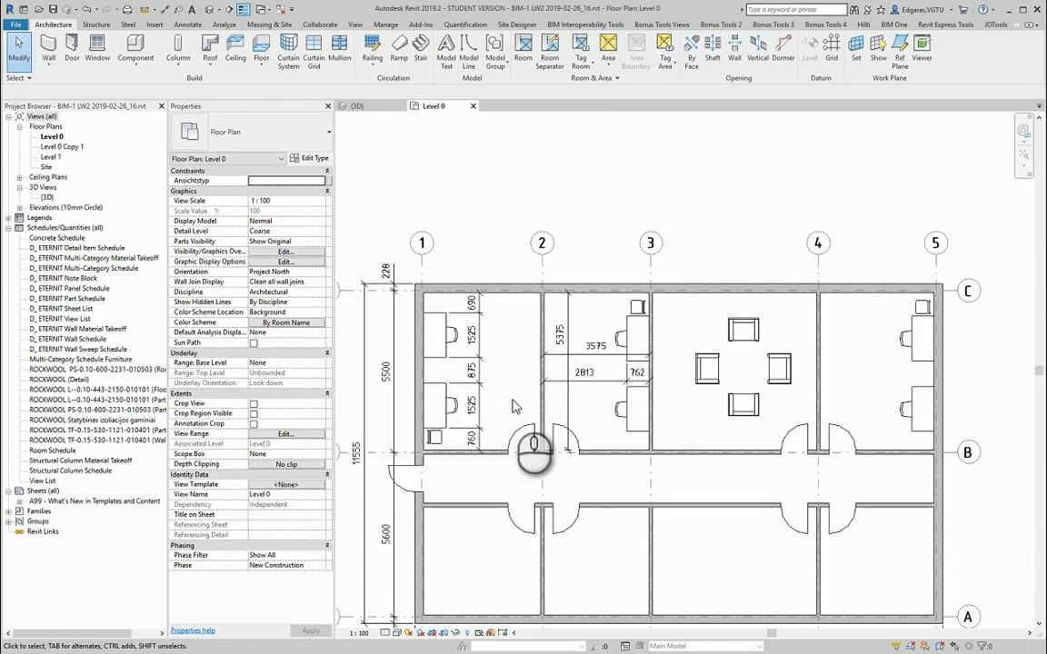
scroll(496, 273, up, 4)
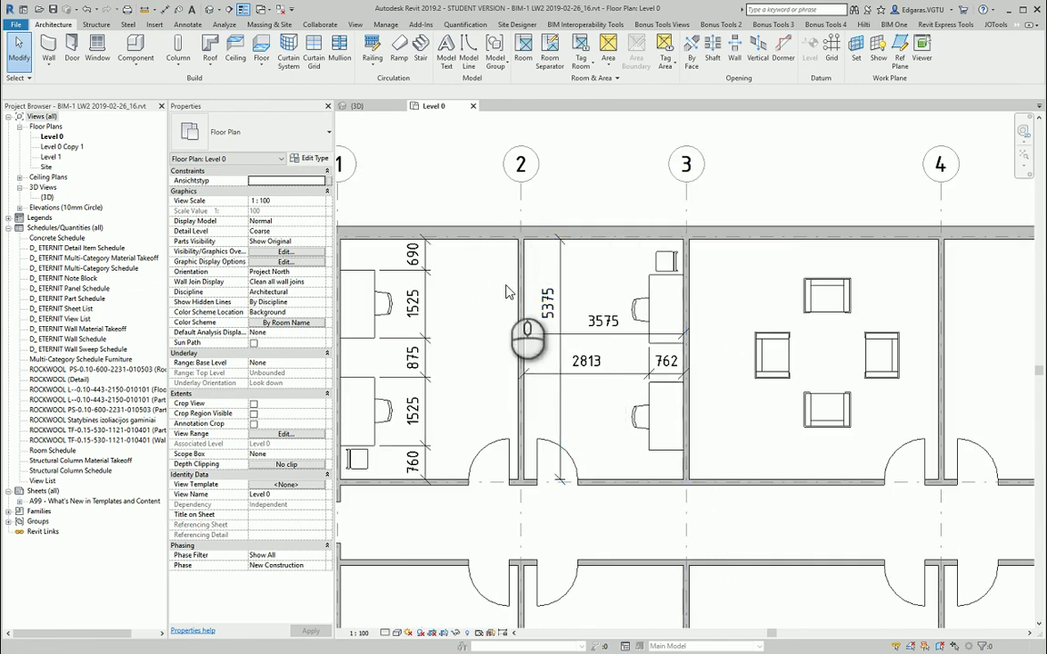
scroll(546, 364, down, 2)
scroll(485, 339, up, 1)
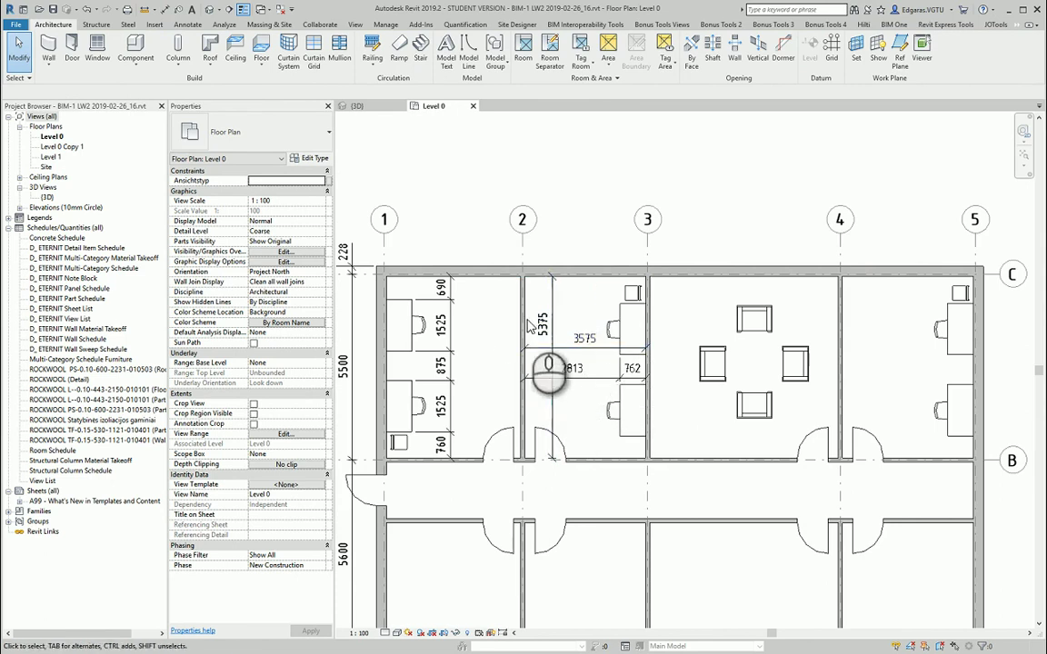
scroll(591, 328, up, 2)
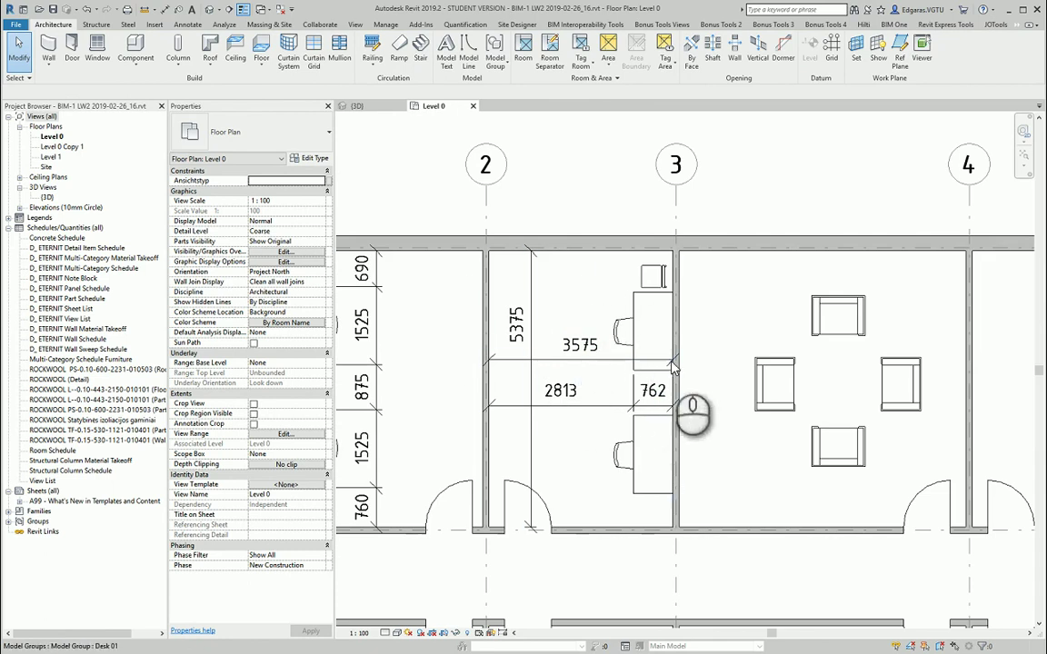
scroll(674, 363, down, 1)
middle_drag(718, 389, 661, 387)
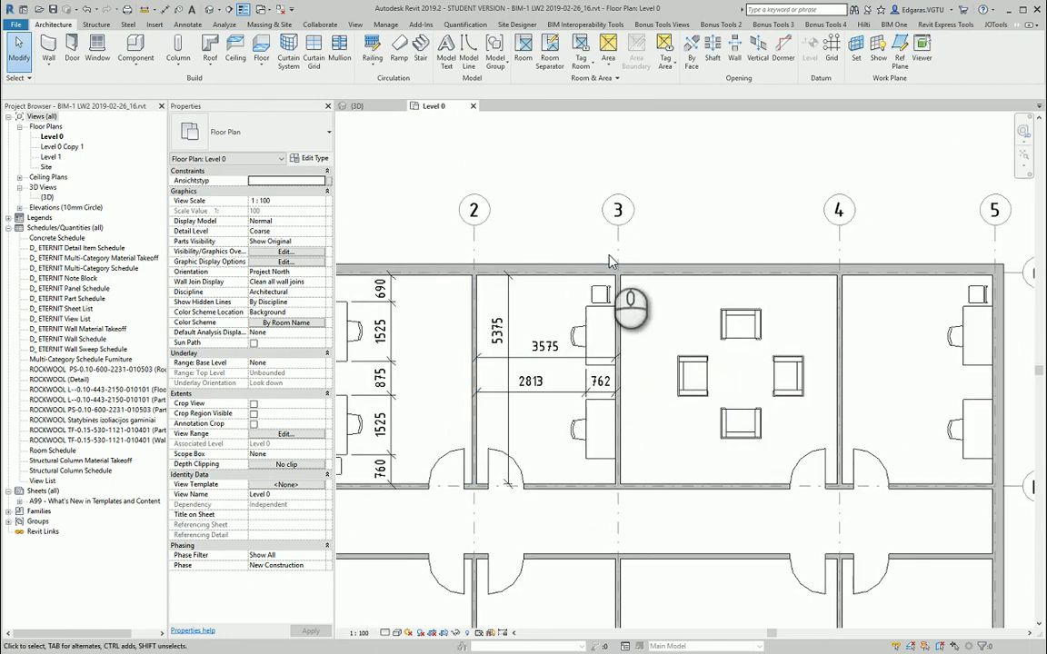
middle_drag(603, 262, 639, 254)
middle_drag(532, 252, 585, 236)
scroll(436, 300, up, 1)
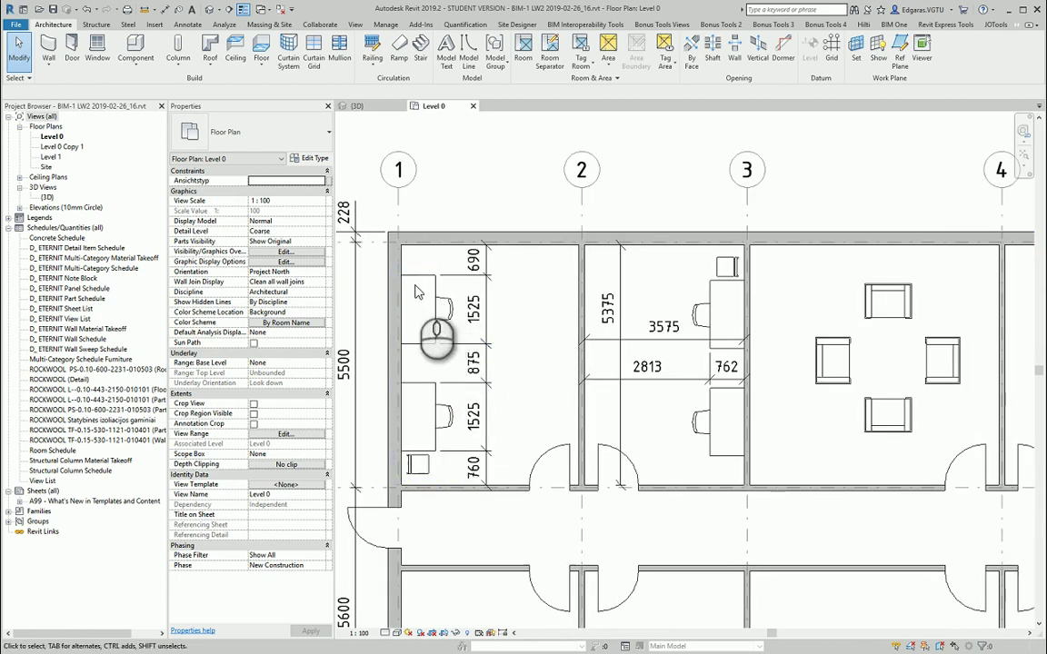
scroll(417, 289, up, 2)
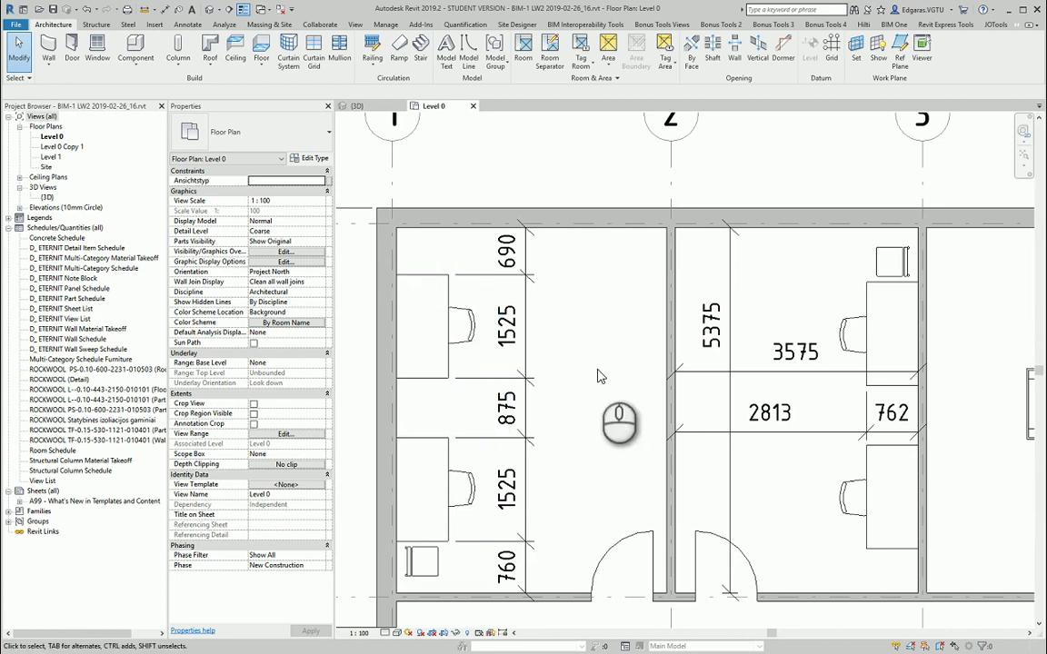
scroll(599, 376, down, 2)
middle_drag(595, 383, 562, 366)
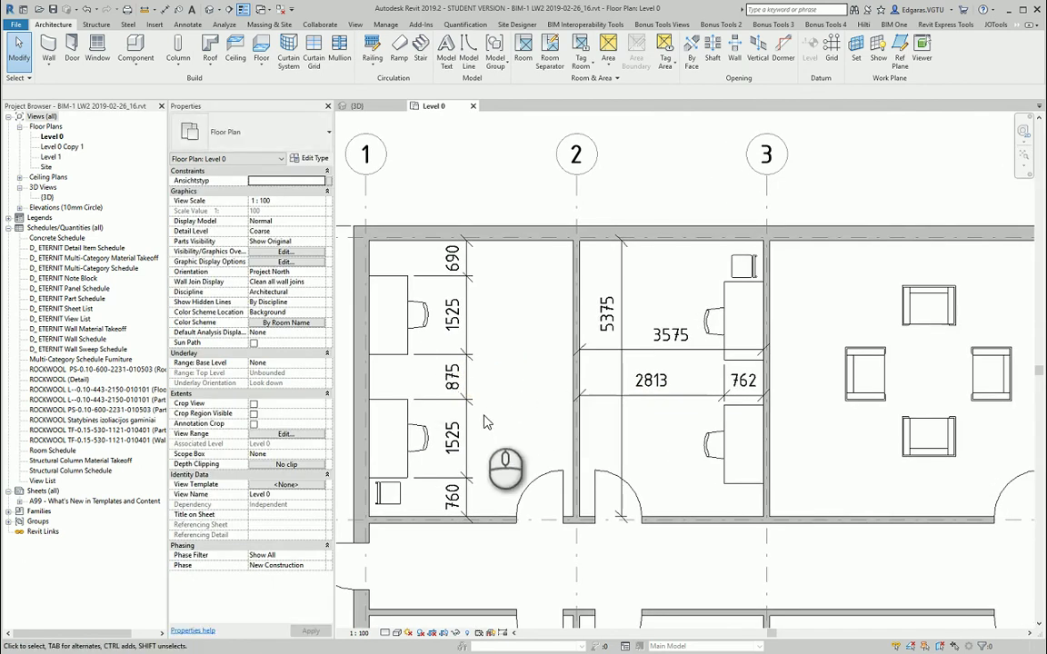
middle_drag(528, 386, 456, 389)
middle_drag(753, 386, 666, 417)
middle_drag(542, 398, 660, 385)
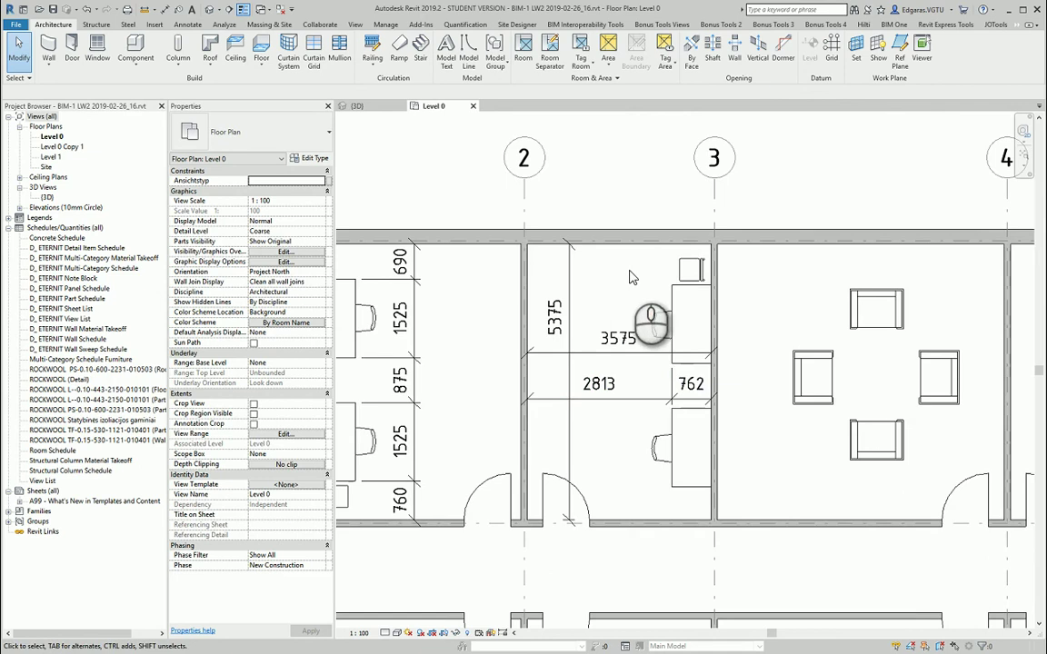
middle_drag(616, 351, 686, 310)
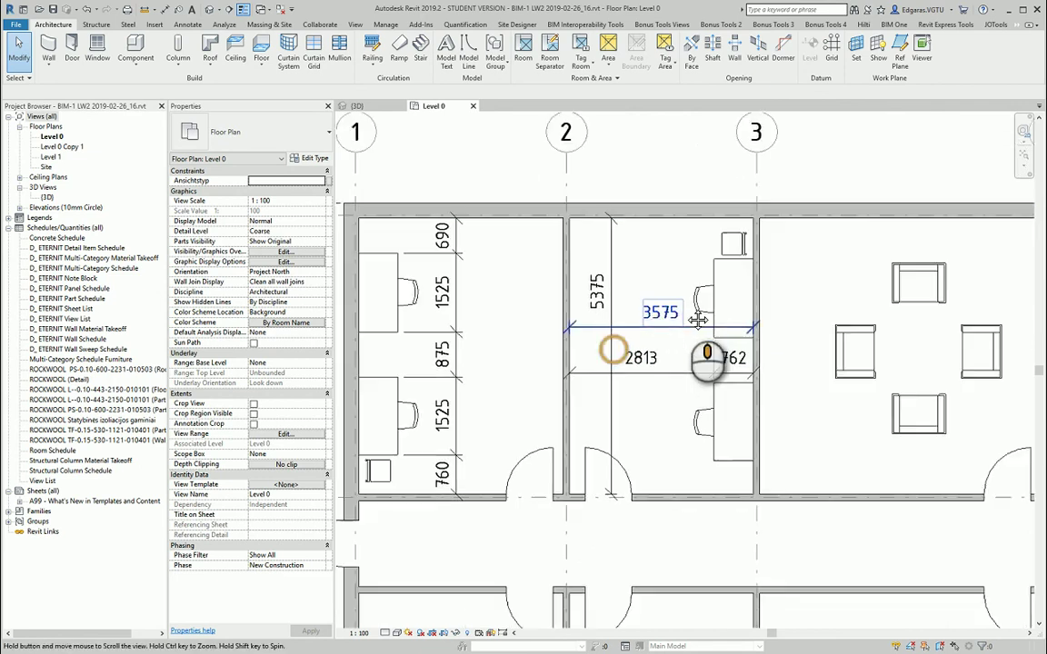
middle_drag(722, 405, 667, 419)
scroll(668, 422, down, 2)
scroll(619, 420, up, 3)
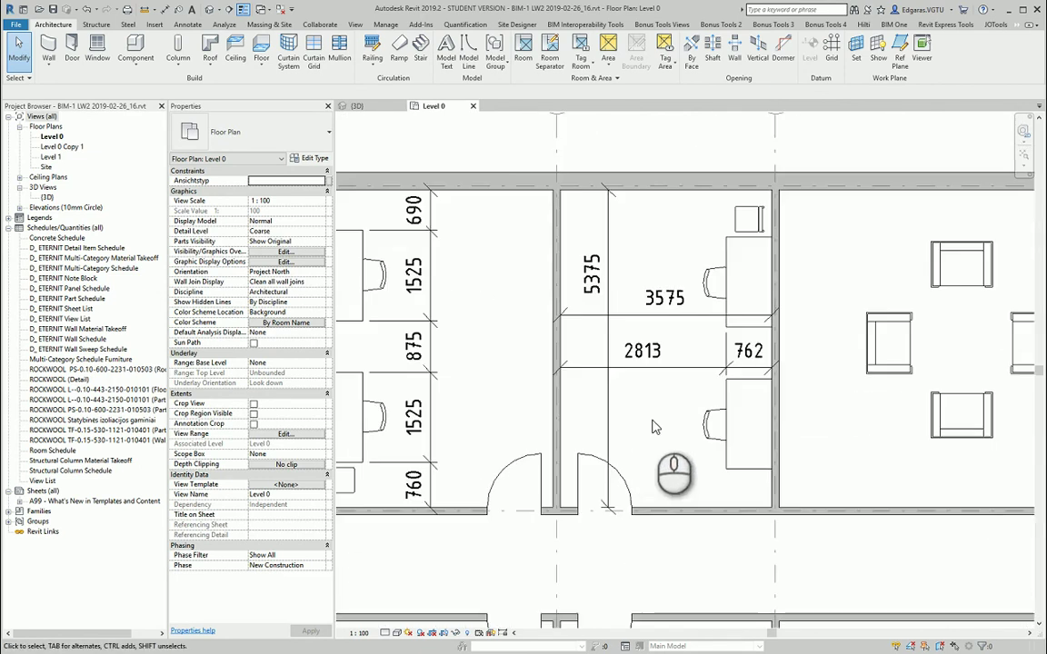
middle_drag(617, 473, 582, 486)
scroll(579, 482, down, 1)
middle_drag(730, 440, 676, 429)
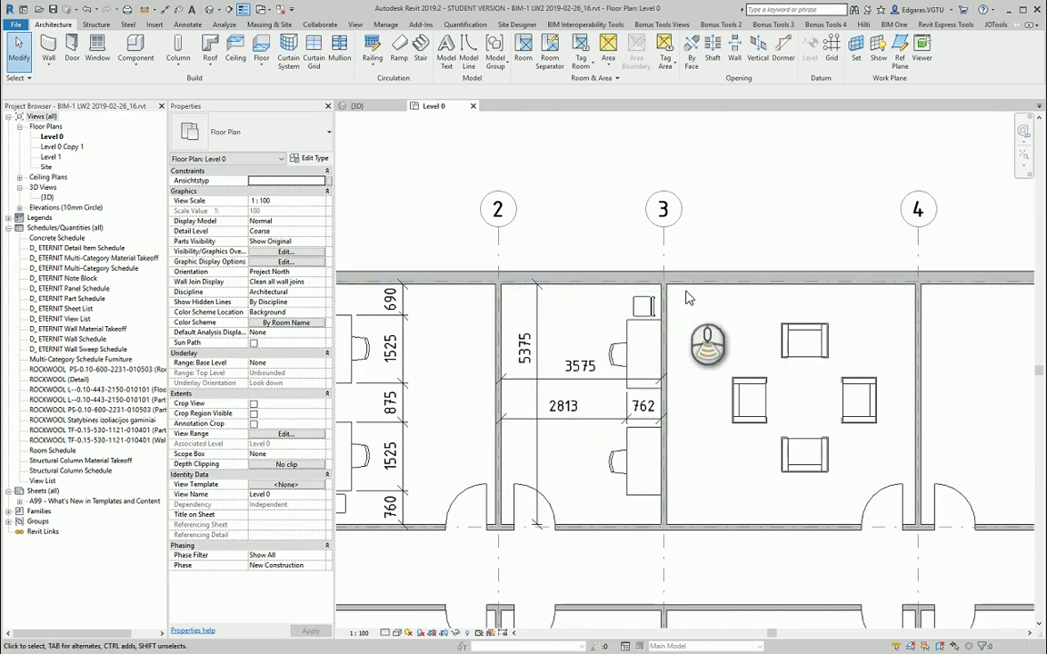
scroll(688, 297, down, 2)
middle_drag(787, 416, 780, 356)
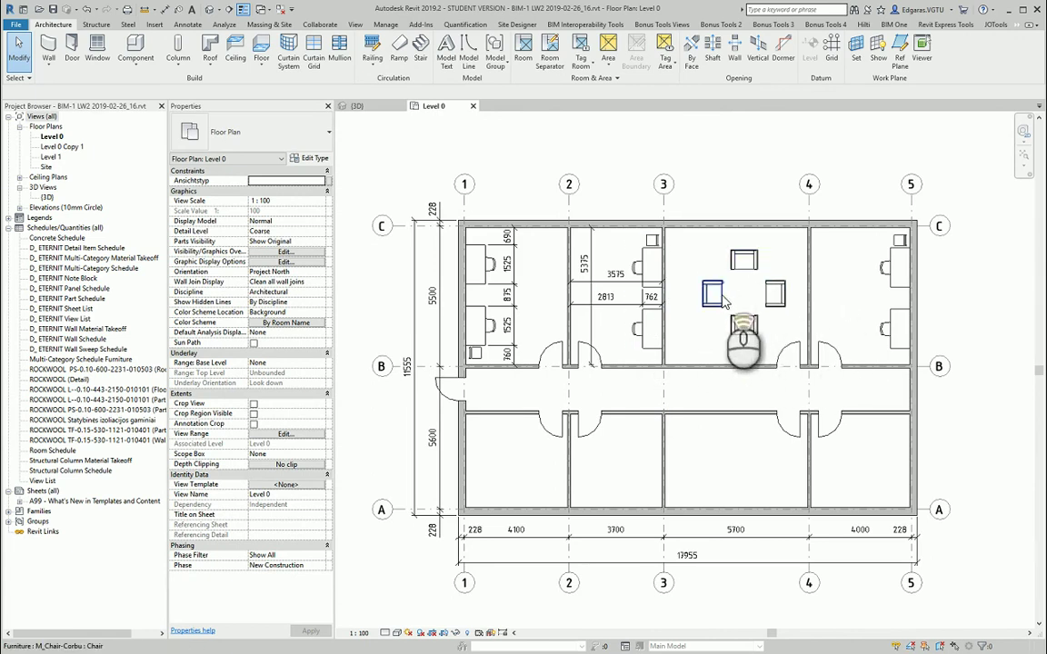
scroll(719, 296, up, 3)
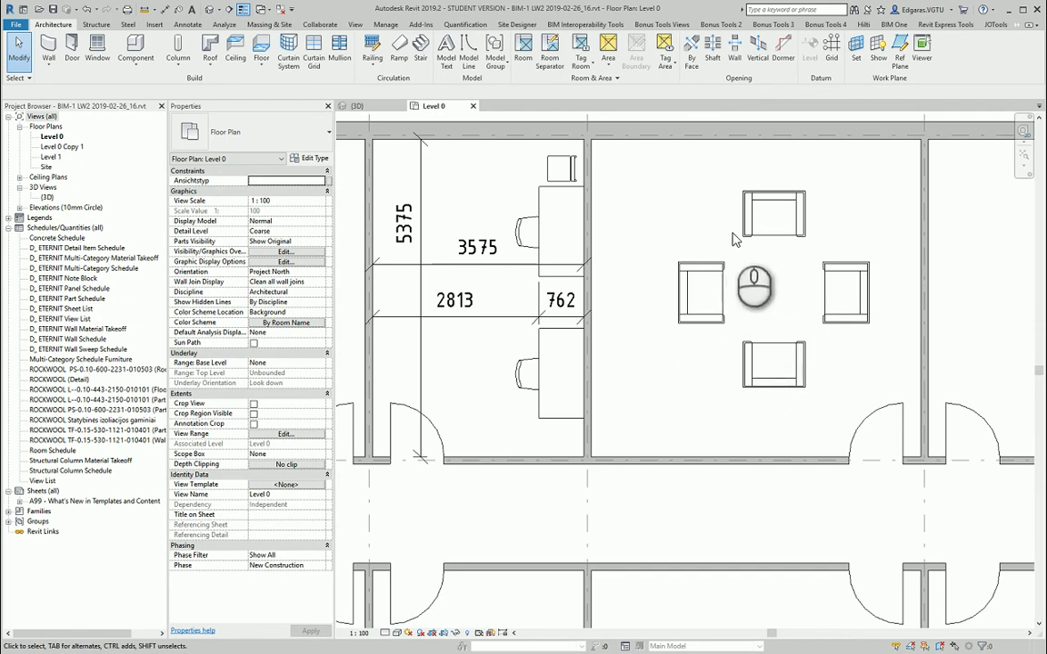
scroll(745, 265, down, 5)
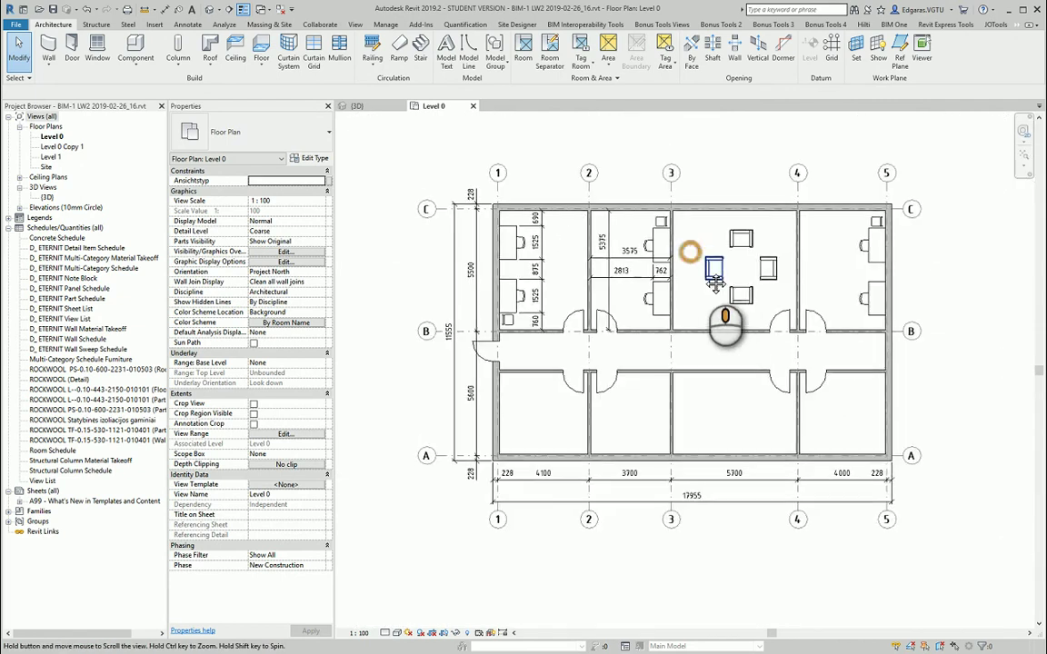